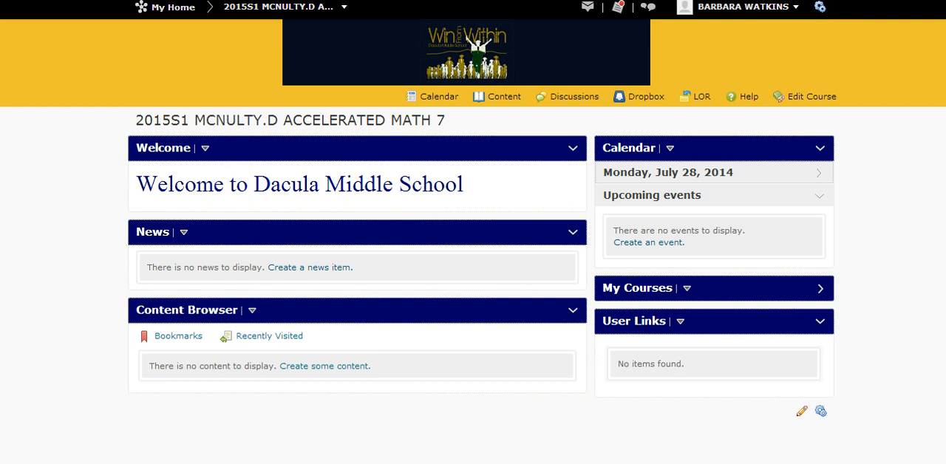
# Start a new discussion forum in the course and title it "Equations".
pyautogui.click(574, 97)
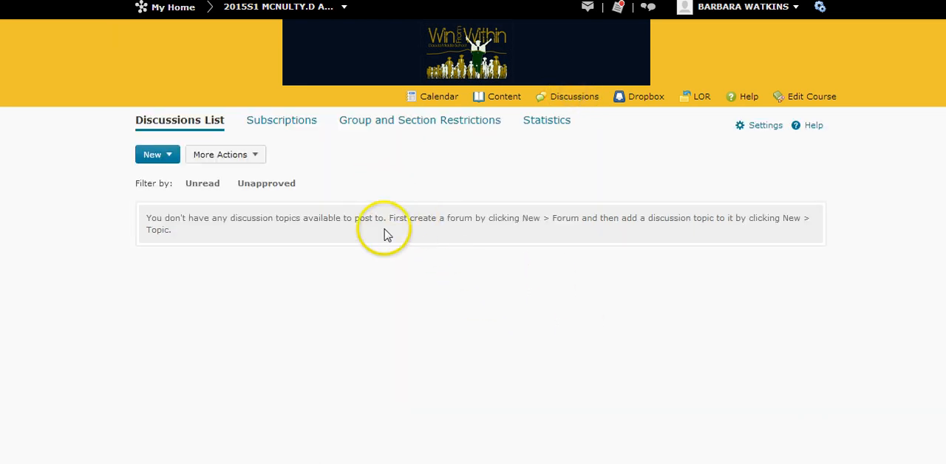
pyautogui.click(161, 155)
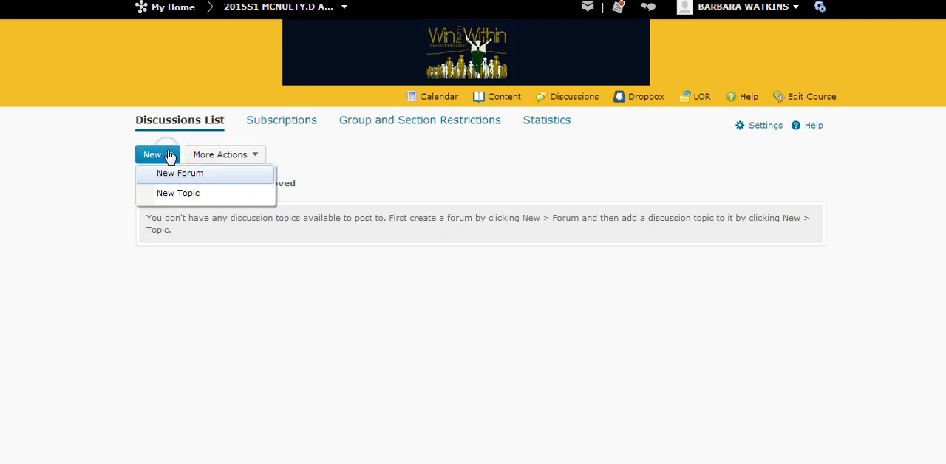
pyautogui.click(177, 173)
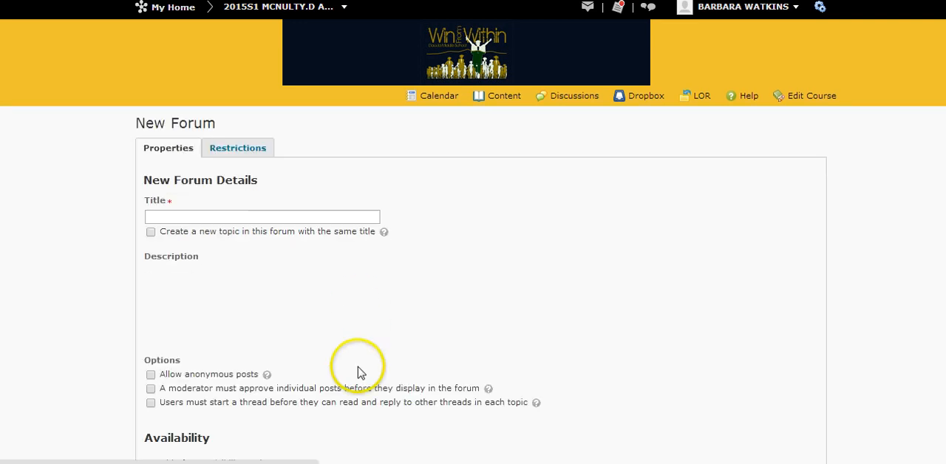
pyautogui.click(309, 223)
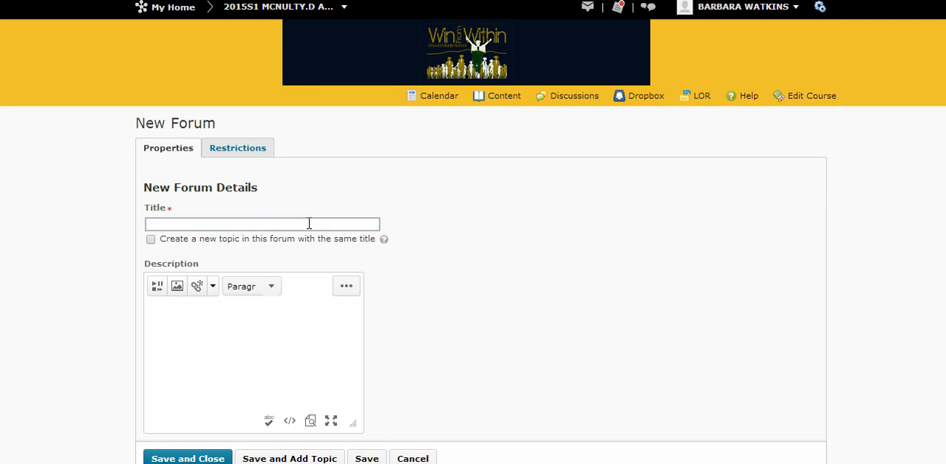
pyautogui.write('Equations')
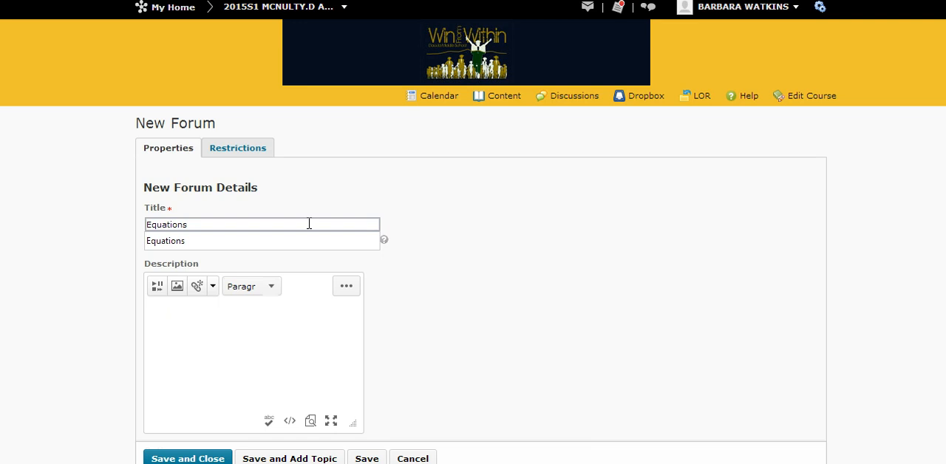
# Require moderator approval of individual posts in the forum and make users start a thread before reading or replying to others.
pyautogui.scroll(-5, 478, 291)
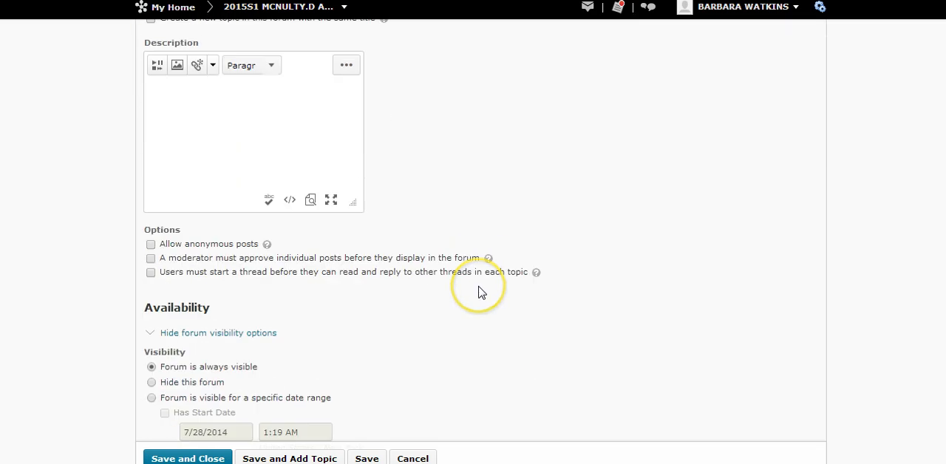
pyautogui.click(151, 259)
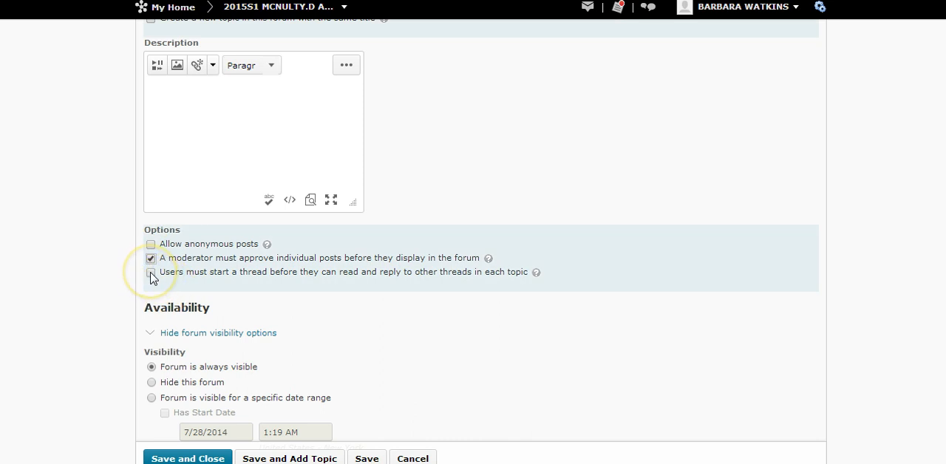
pyautogui.click(151, 274)
# Make the forum visible for a specific date range, enabling the 7/28/2014 start date, the 8/4/2014 end date and calendar display.
pyautogui.scroll(-1, 399, 333)
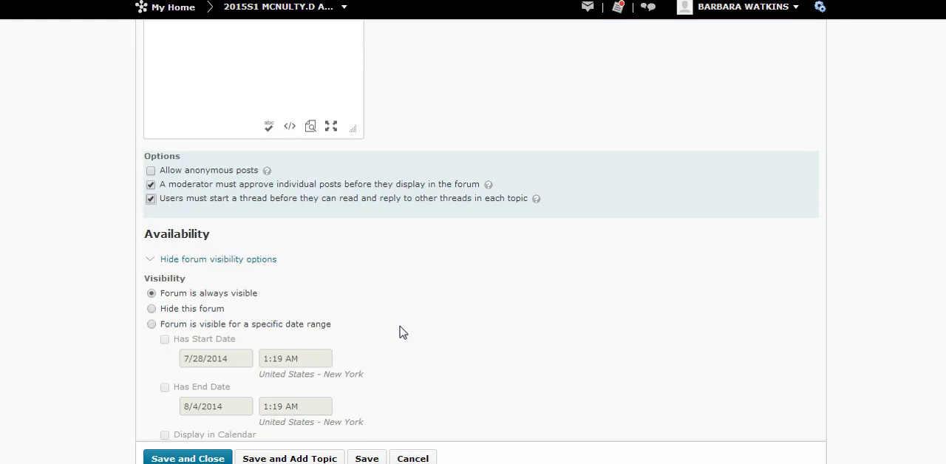
pyautogui.scroll(-1, 399, 333)
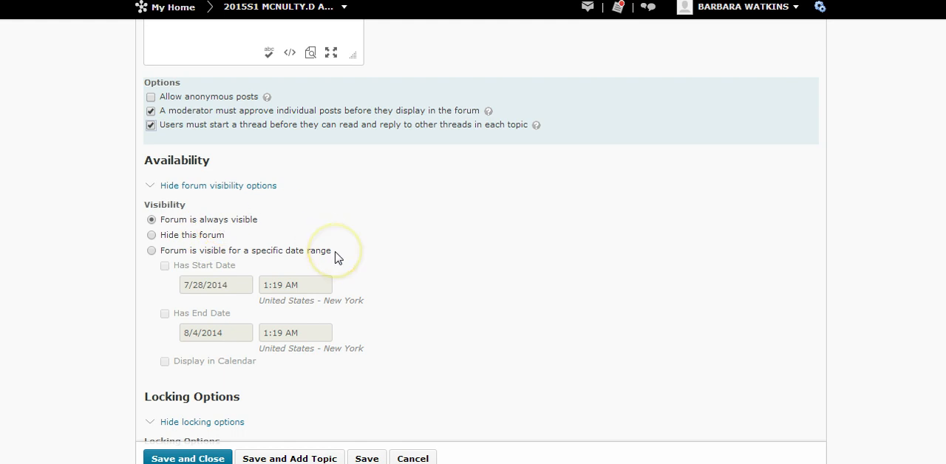
pyautogui.click(151, 251)
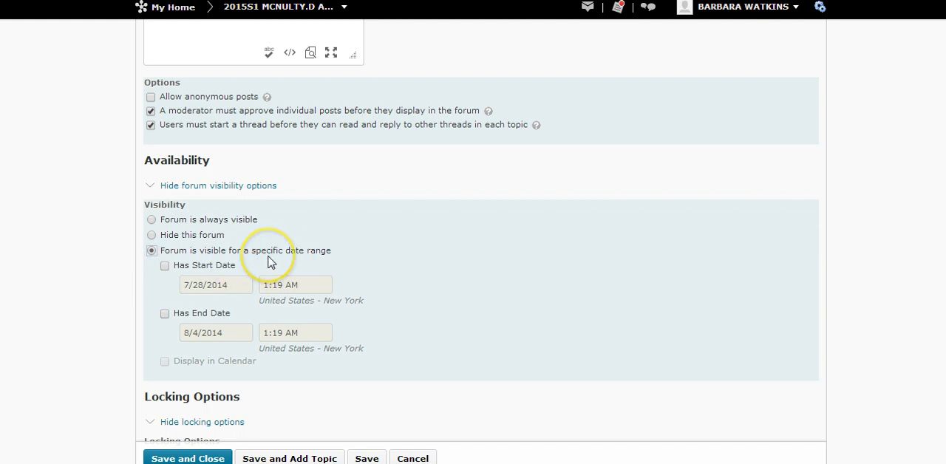
pyautogui.click(165, 268)
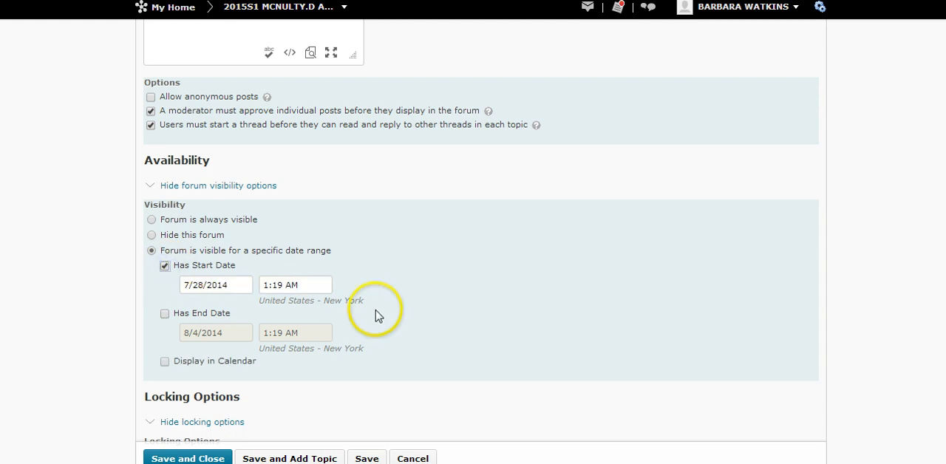
pyautogui.scroll(-1, 375, 314)
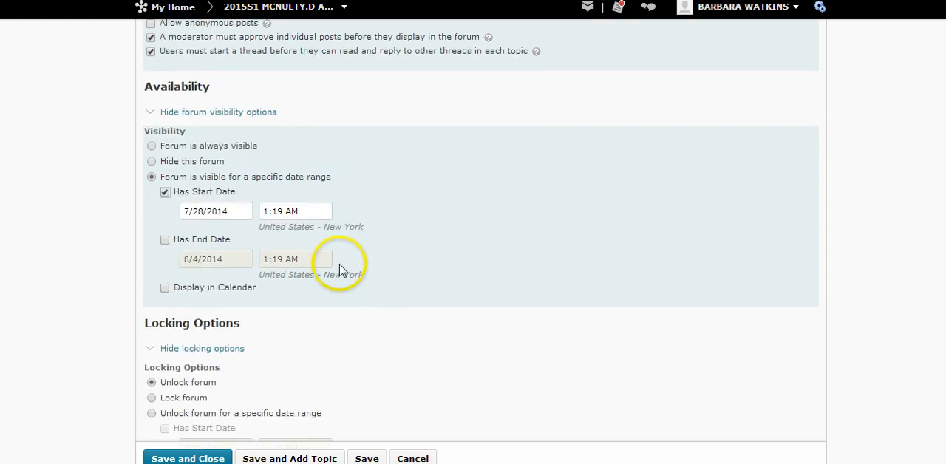
pyautogui.click(165, 242)
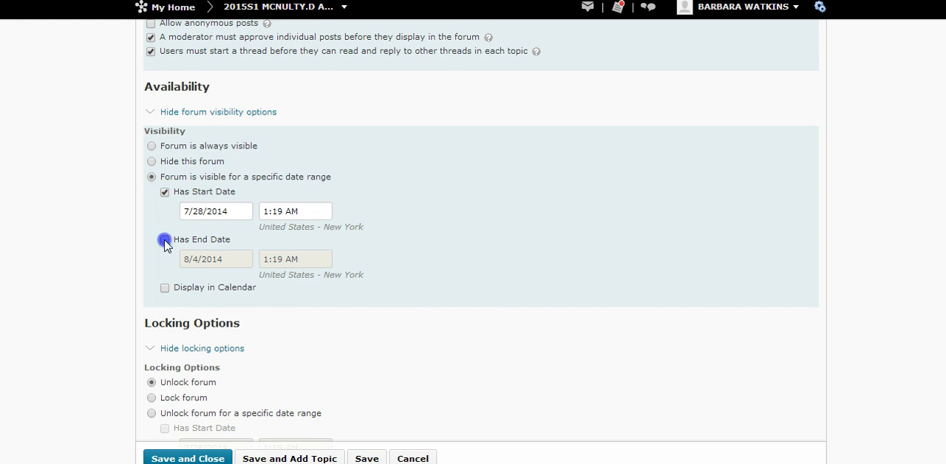
pyautogui.click(165, 288)
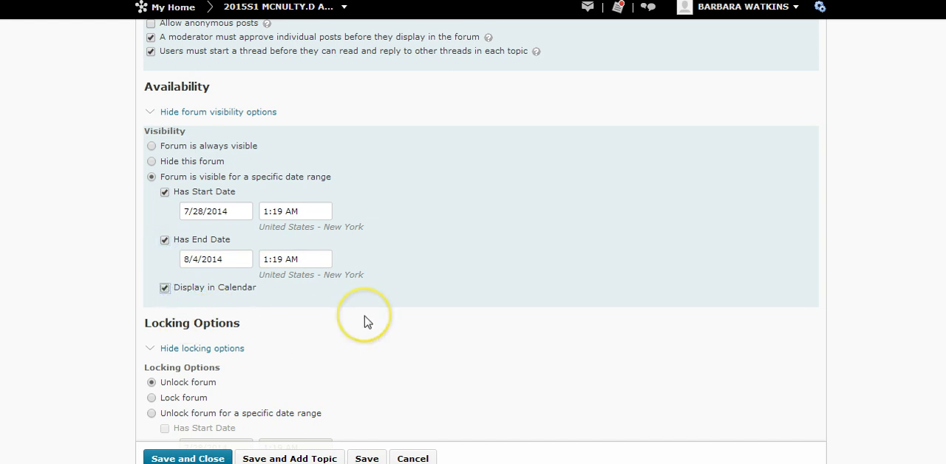
# Unlock the forum for a specific date range, enabling the 7/28/2014 start date, the 8/4/2014 end date and calendar display.
pyautogui.scroll(-1, 364, 323)
pyautogui.scroll(-3, 364, 323)
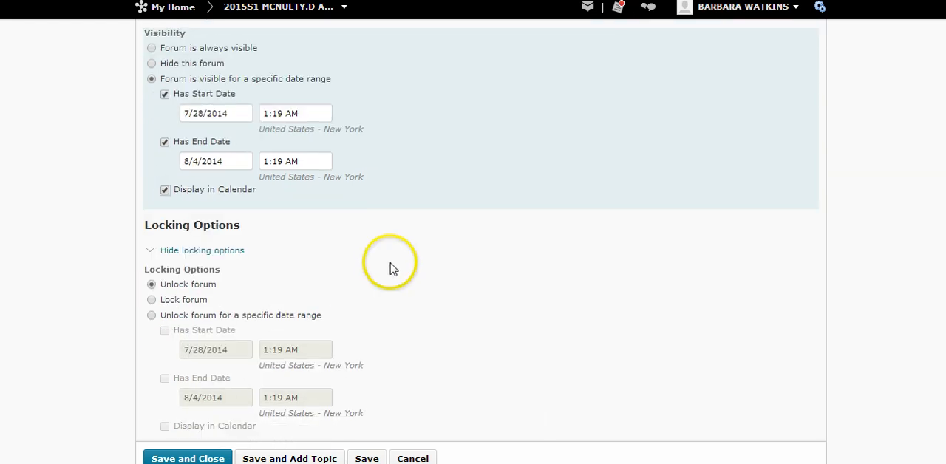
pyautogui.scroll(-1, 392, 269)
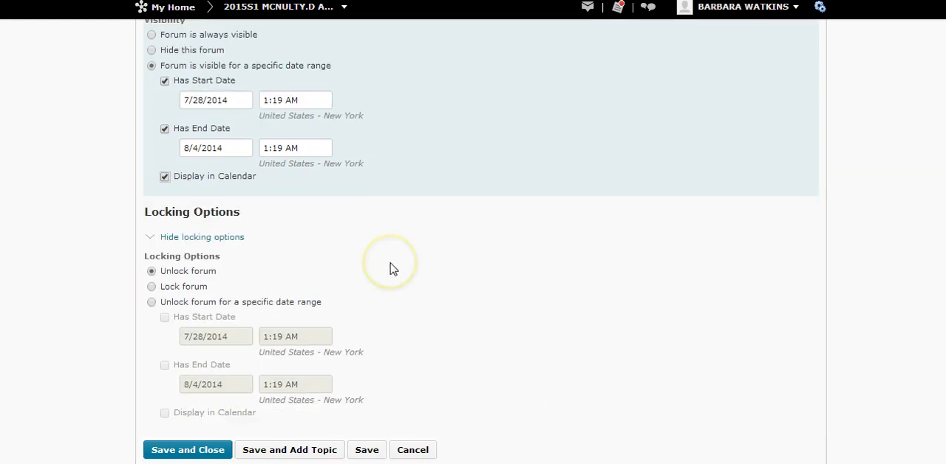
pyautogui.click(152, 302)
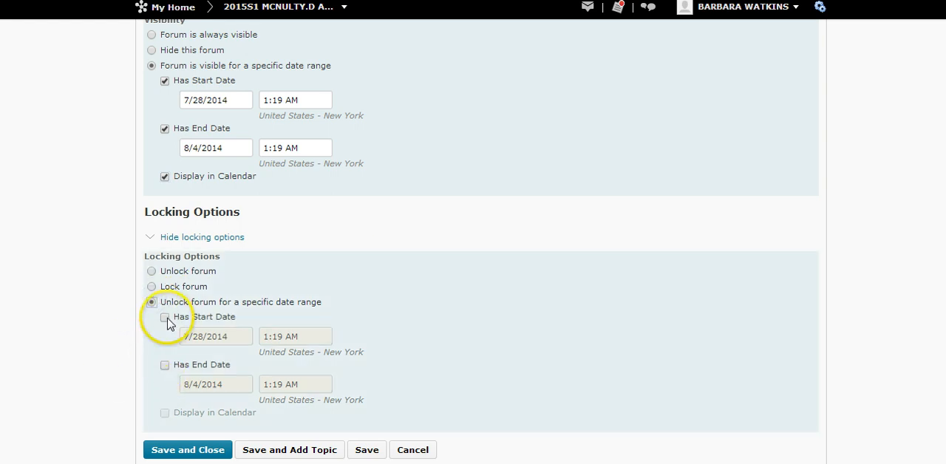
pyautogui.click(165, 318)
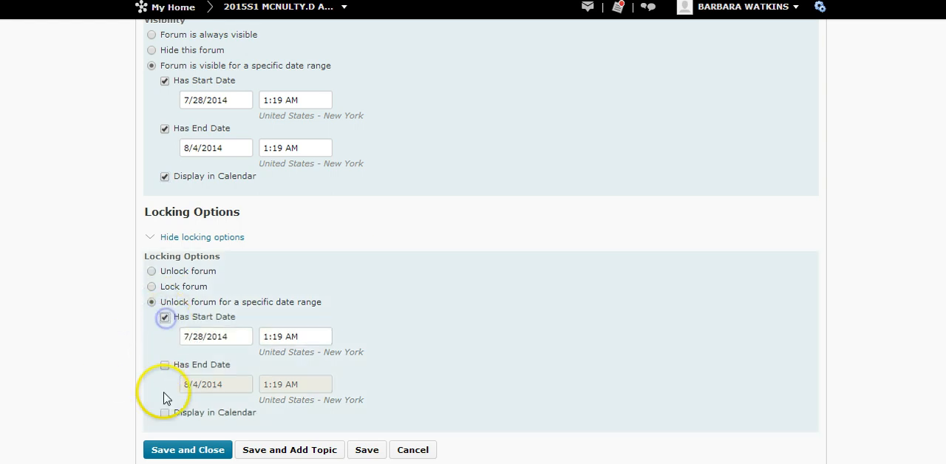
pyautogui.click(166, 365)
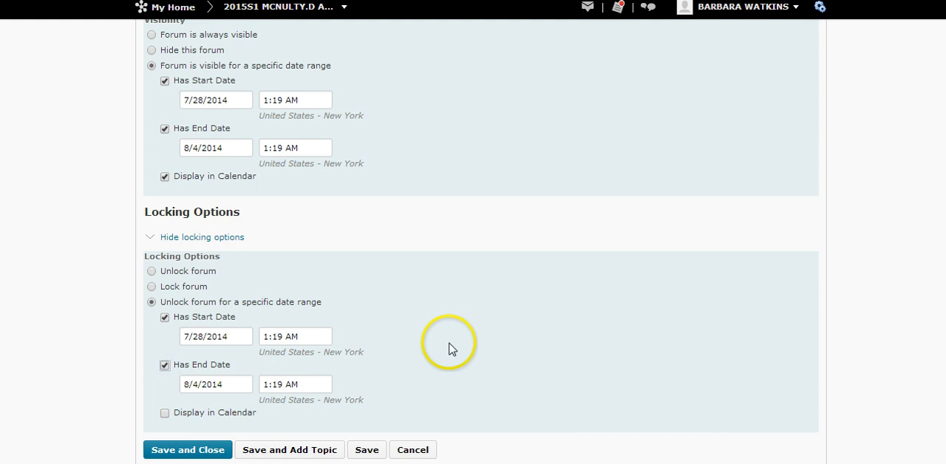
pyautogui.click(165, 414)
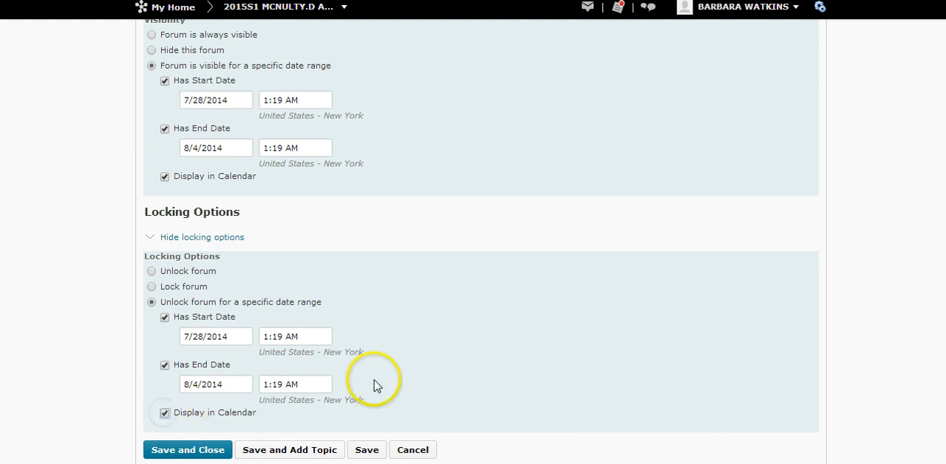
# Review the forum settings, save the forum and continue directly to adding a topic in it.
pyautogui.scroll(2, 453, 384)
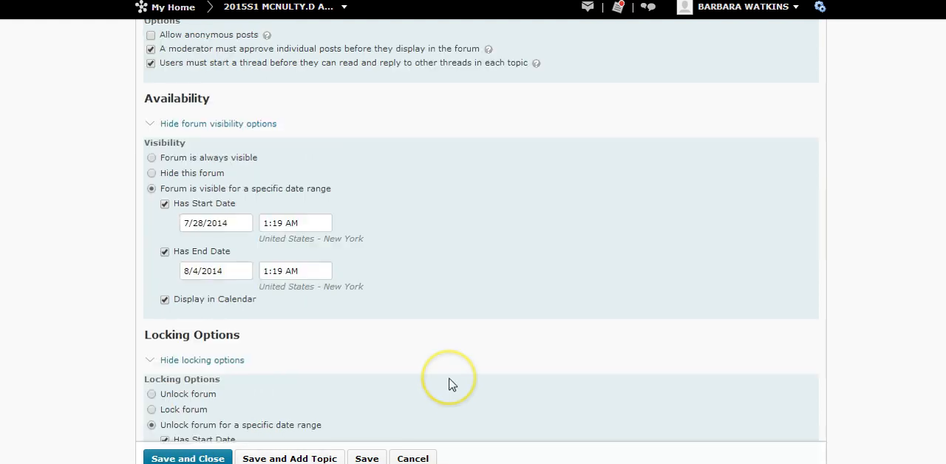
pyautogui.scroll(-2, 452, 385)
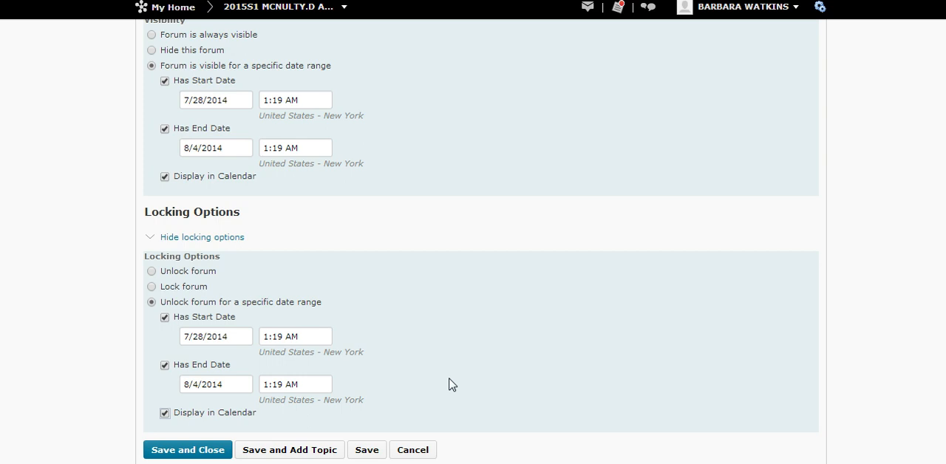
pyautogui.click(308, 451)
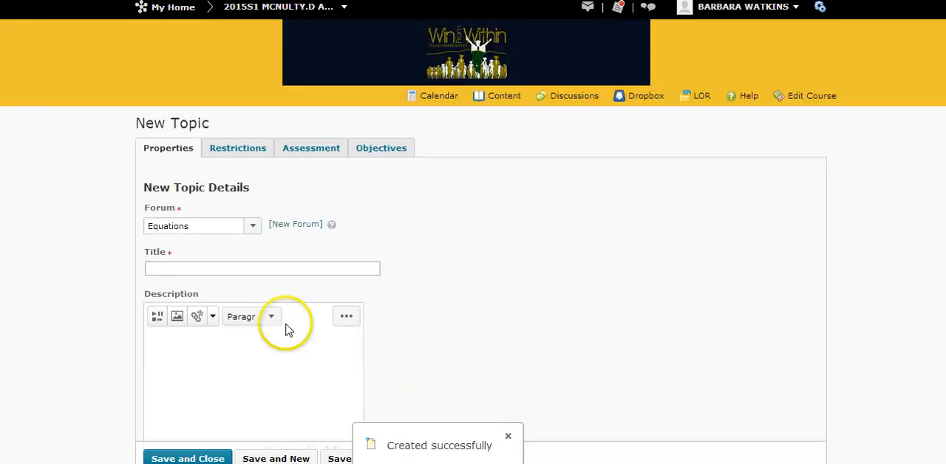
# Title the new topic "Solving 2 Step Equations Pd 1".
pyautogui.click(262, 268)
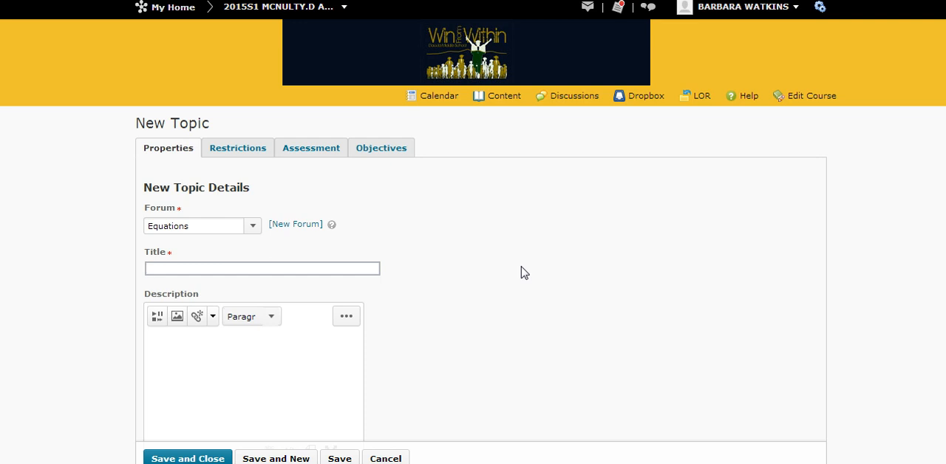
pyautogui.write('Solving ')
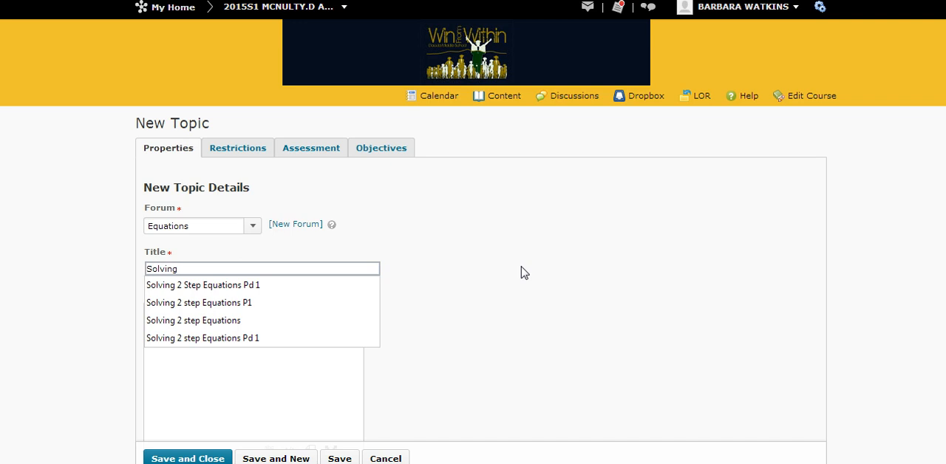
pyautogui.write('2 Step Equations')
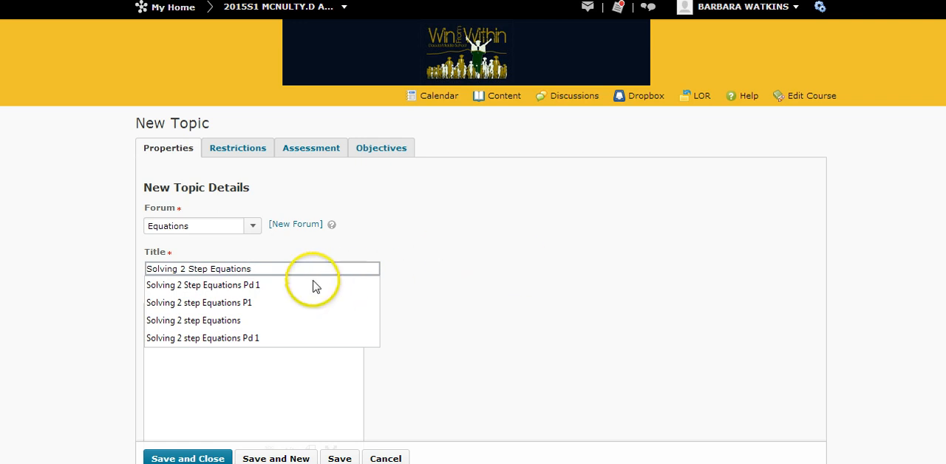
pyautogui.click(287, 287)
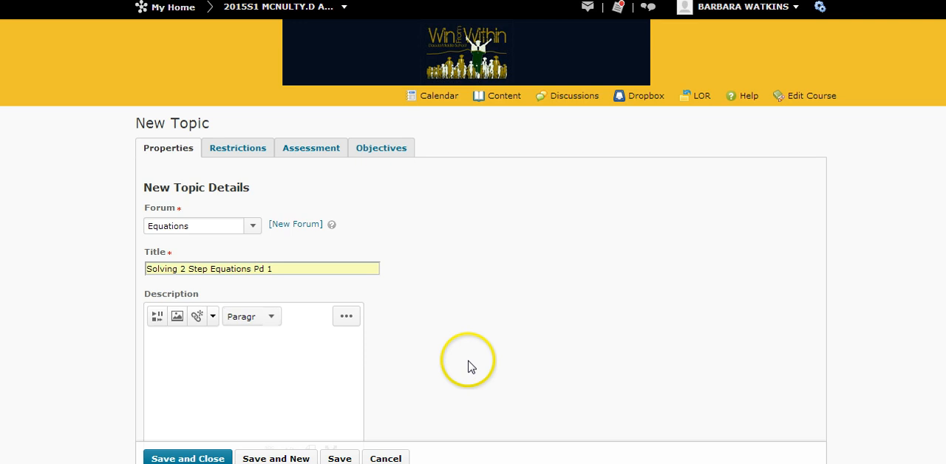
# Require moderator approval of individual posts in the topic and make users start a thread before reading or replying to others.
pyautogui.scroll(-2, 437, 317)
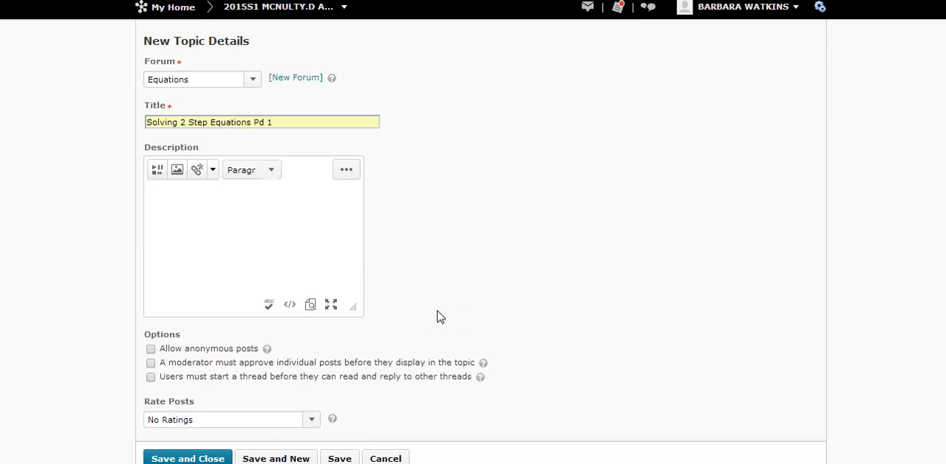
pyautogui.scroll(-1, 436, 317)
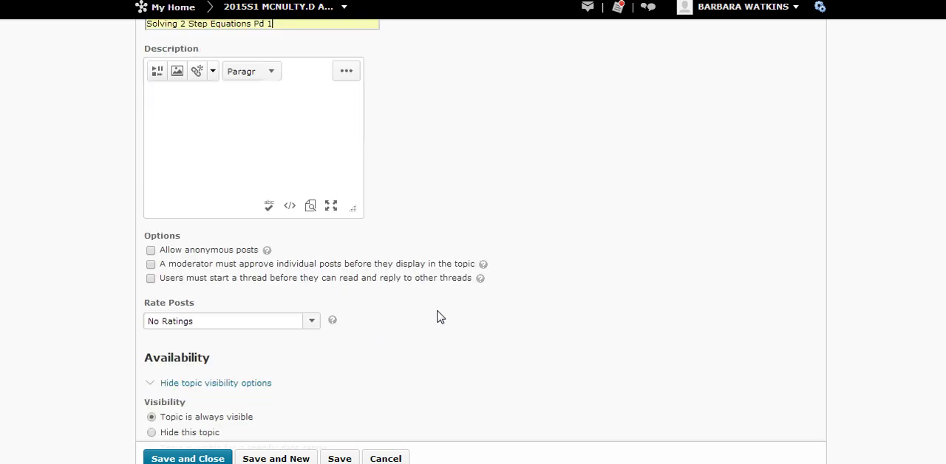
pyautogui.click(151, 266)
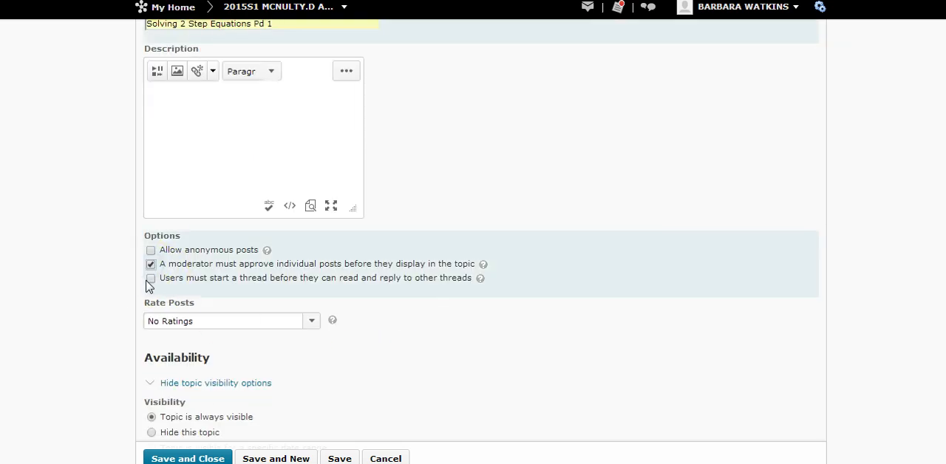
pyautogui.click(151, 279)
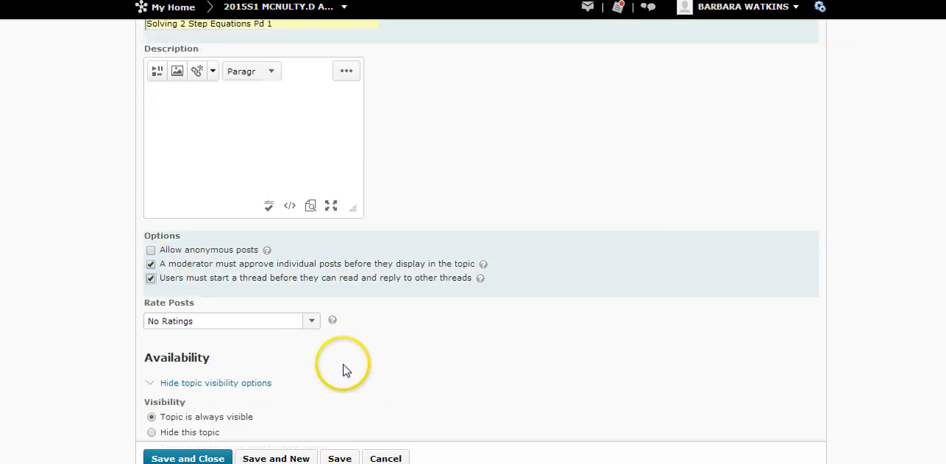
# Make the topic visible for a specific date range, enabling the 7/28/2014 start date, the 8/4/2014 end date and calendar display.
pyautogui.scroll(-1, 345, 371)
pyautogui.scroll(-1, 394, 337)
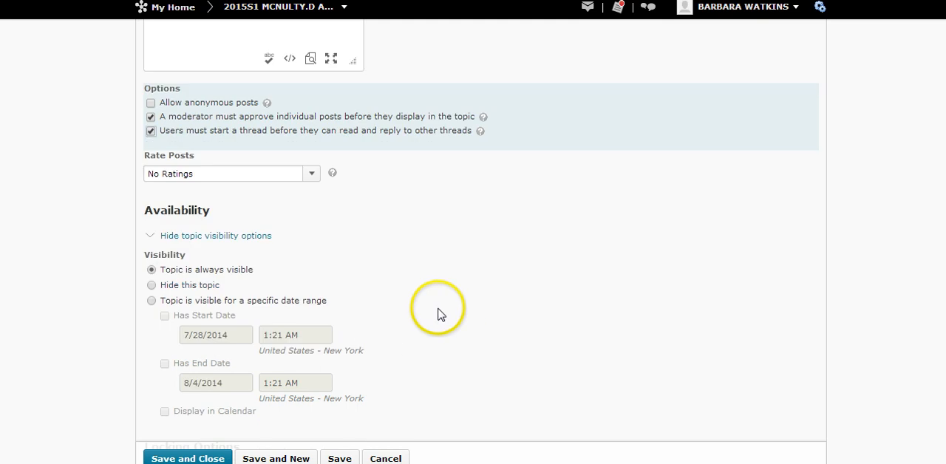
pyautogui.click(152, 302)
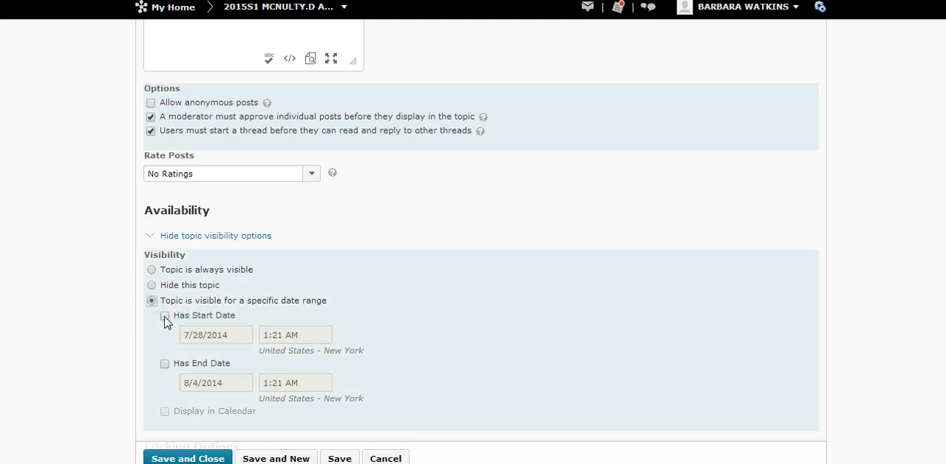
pyautogui.click(165, 316)
pyautogui.click(165, 364)
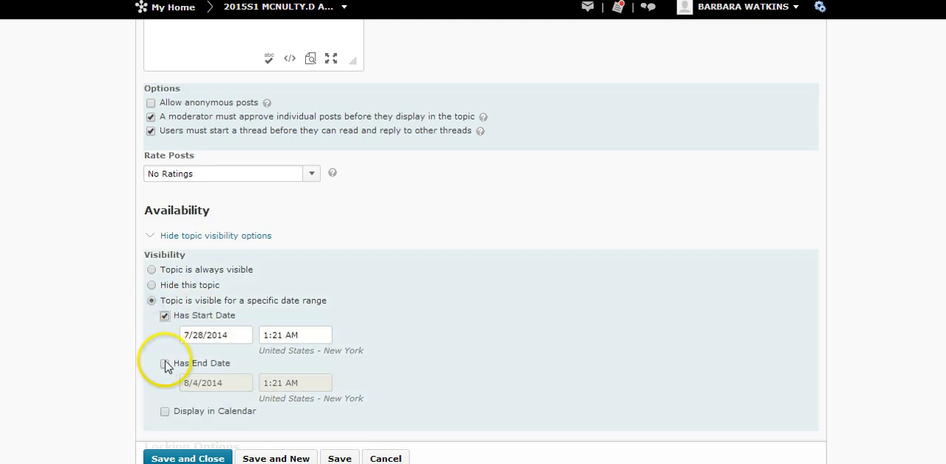
pyautogui.click(166, 412)
pyautogui.scroll(-3, 416, 343)
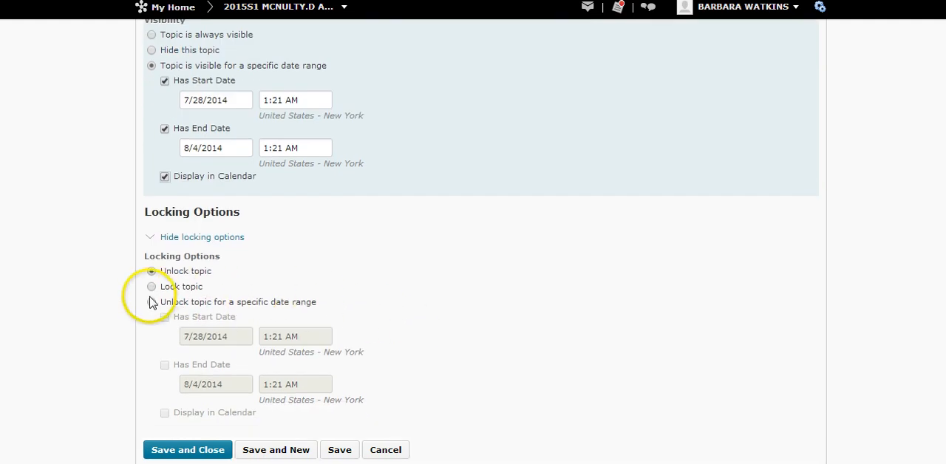
# Unlock the topic for a specific date range with the 7/28/2014 start date, 8/4/2014 end date and calendar display, and save and close it.
pyautogui.click(152, 303)
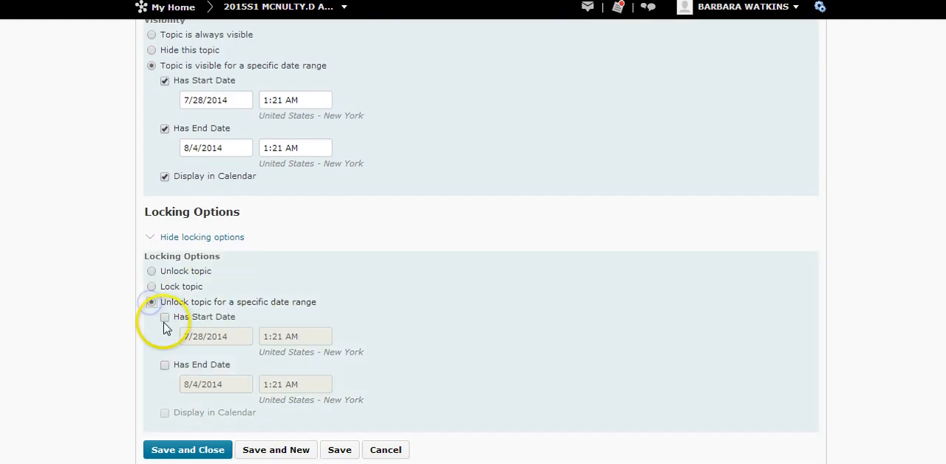
pyautogui.click(165, 317)
pyautogui.click(165, 365)
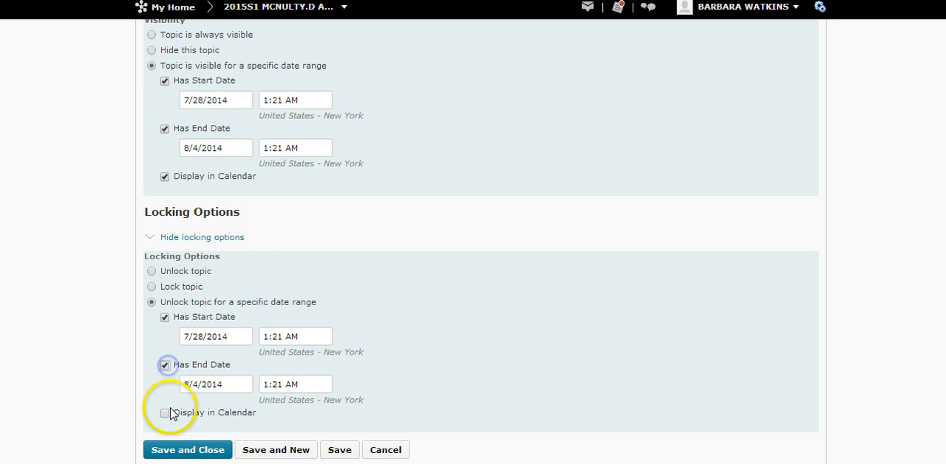
pyautogui.click(165, 414)
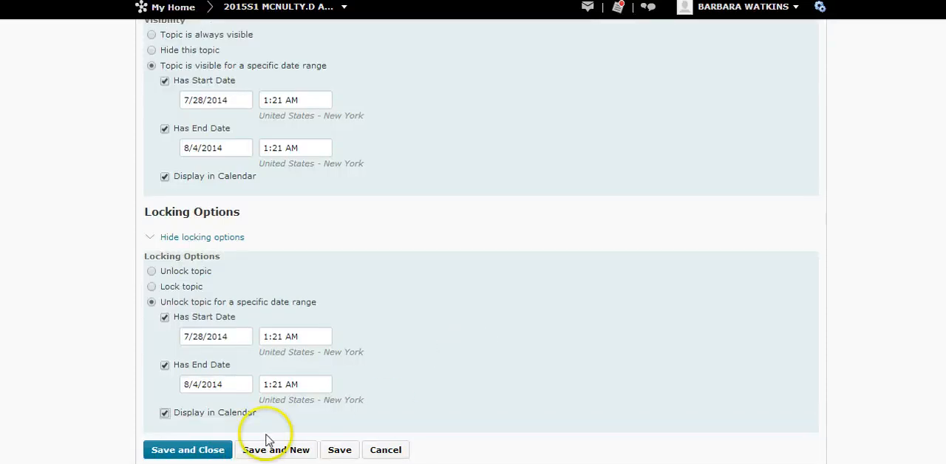
pyautogui.click(211, 450)
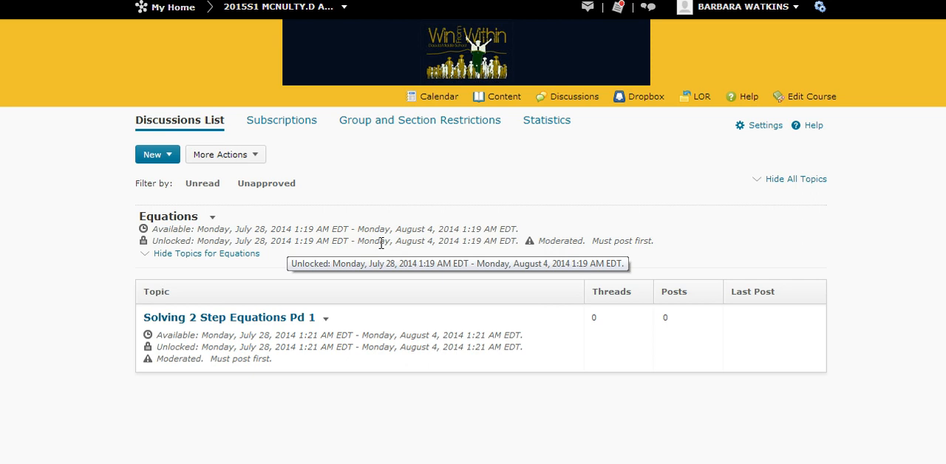
pyautogui.click(345, 240)
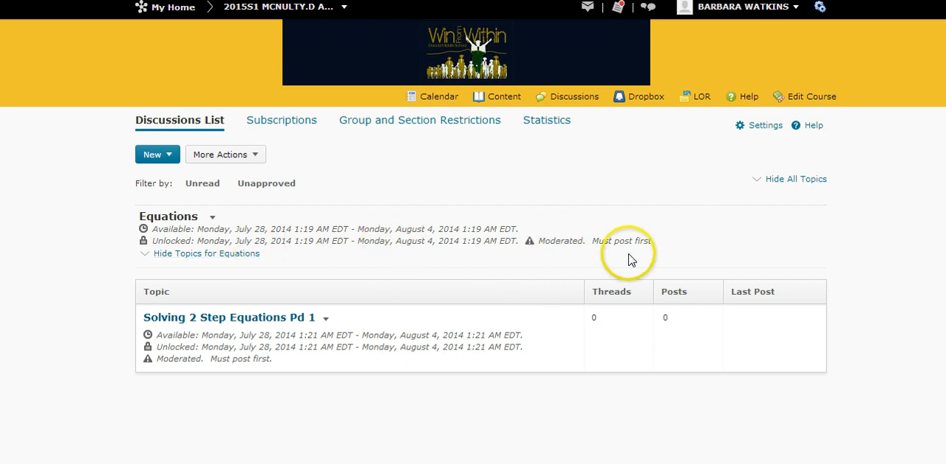
pyautogui.moveTo(630, 241)
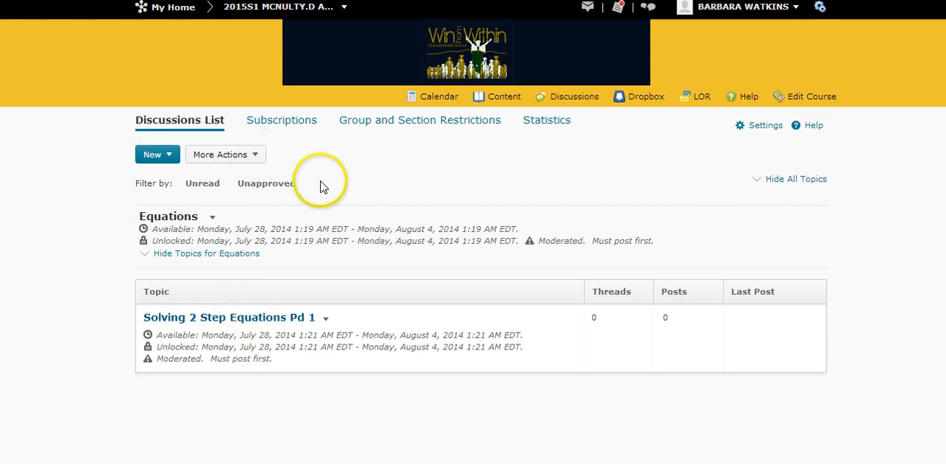
# Start copying a topic, choosing the Equations forum and its topic "Solving 2 Step Equations Pd 1" as the source.
pyautogui.click(255, 156)
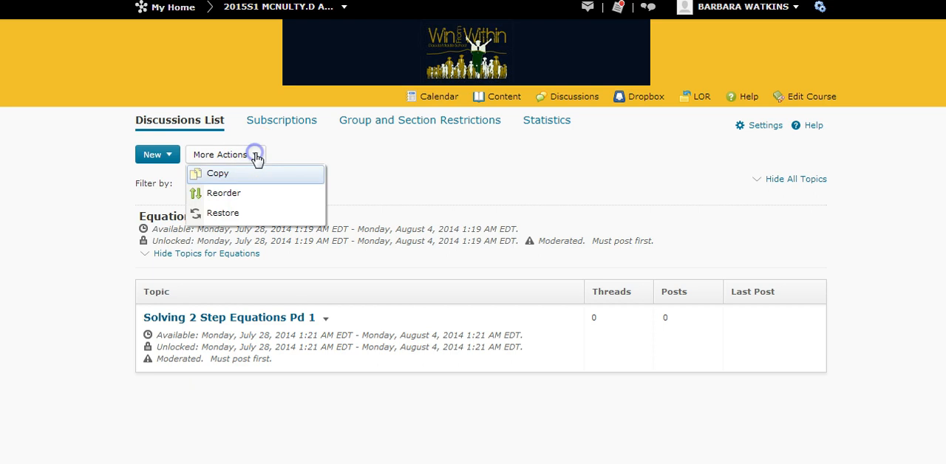
pyautogui.click(215, 175)
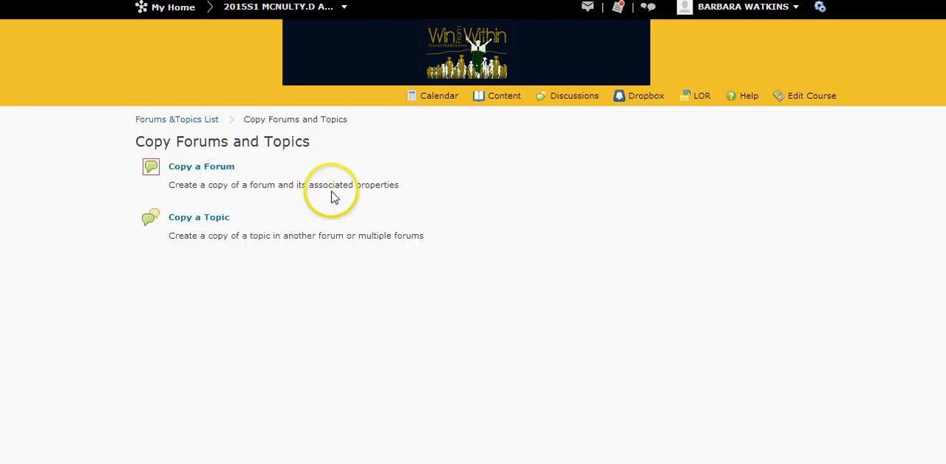
pyautogui.click(190, 220)
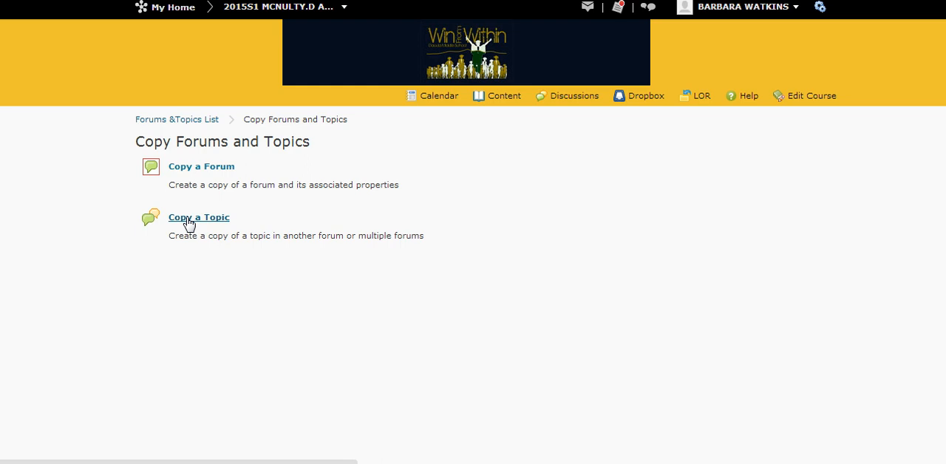
pyautogui.click(246, 166)
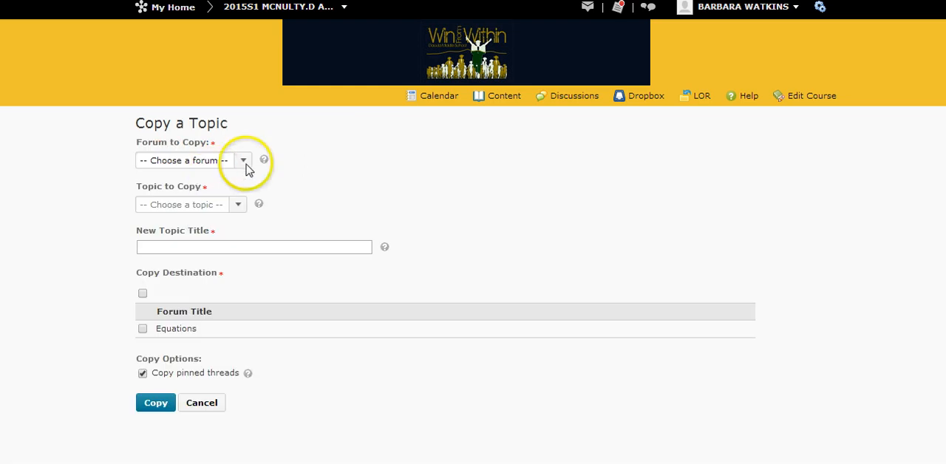
pyautogui.click(243, 161)
pyautogui.click(234, 181)
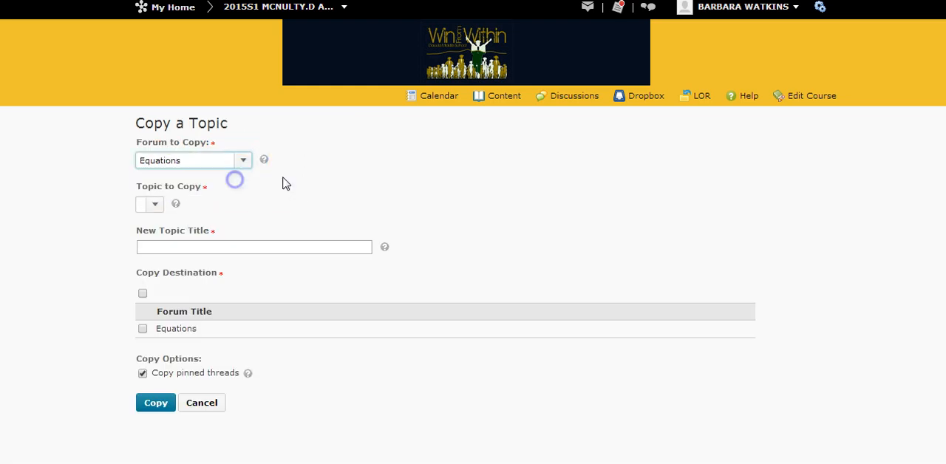
pyautogui.click(281, 205)
pyautogui.click(282, 205)
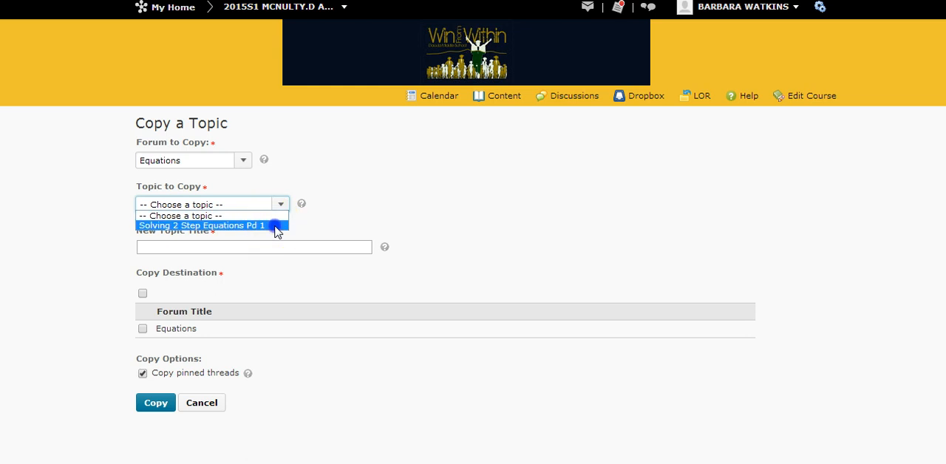
pyautogui.click(273, 226)
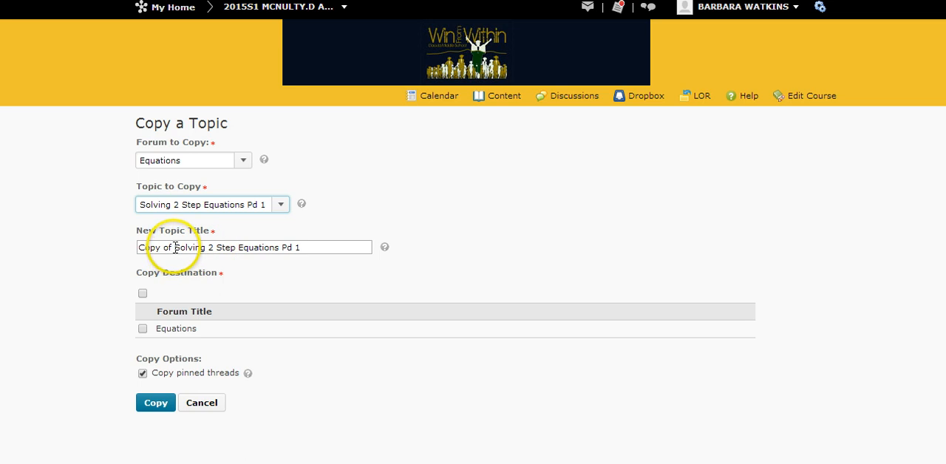
# Title the copied topic "Solving 2 Step Equations Pd 2", without the "Copy of" prefix.
pyautogui.moveTo(175, 248); pyautogui.dragTo(123, 252)
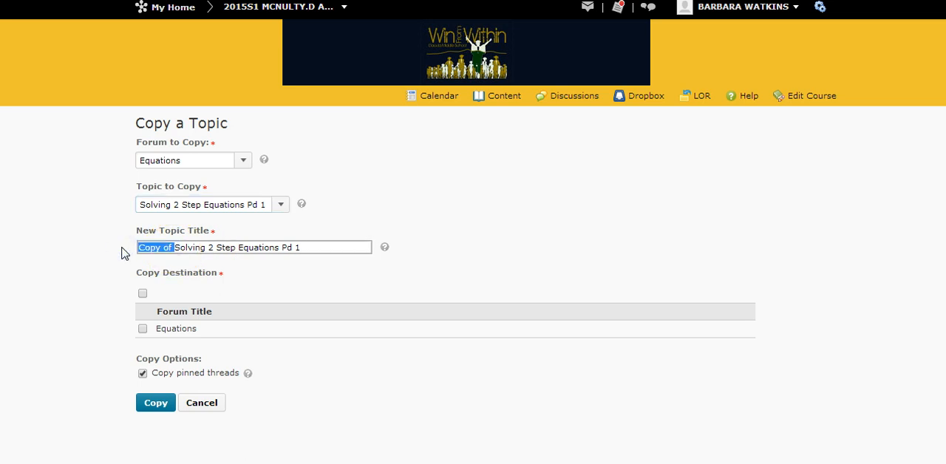
pyautogui.press('BackSpace')
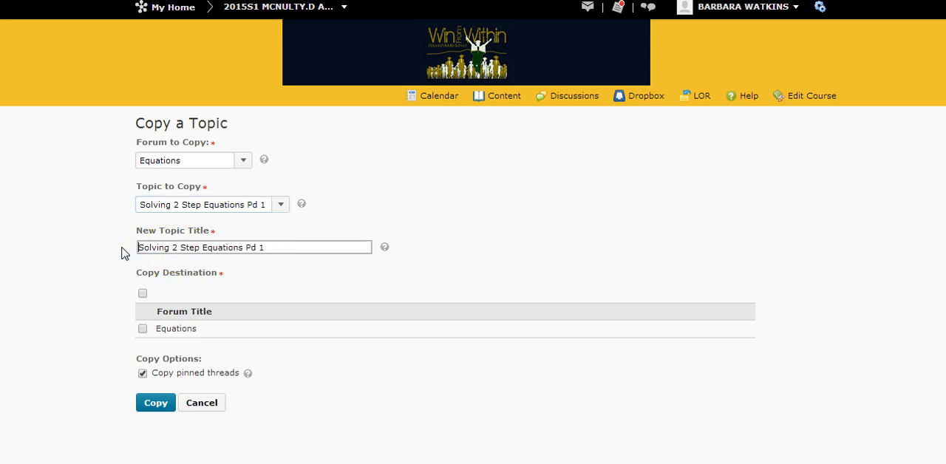
pyautogui.click(268, 249)
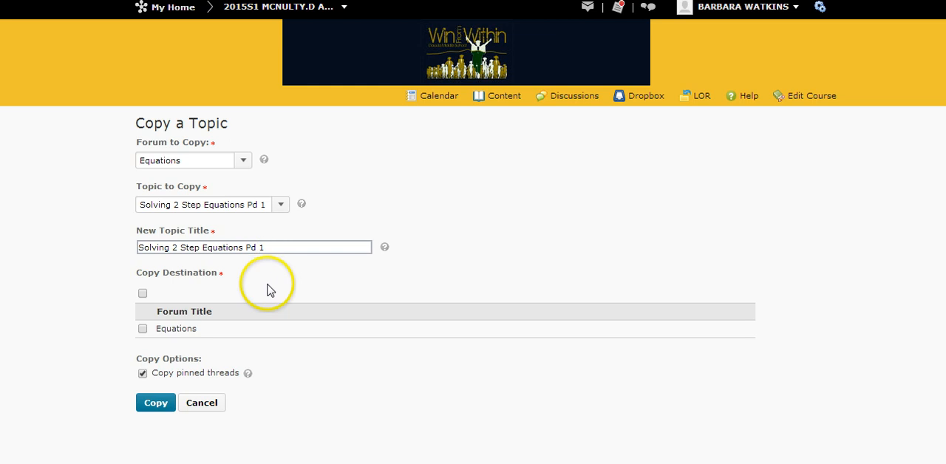
pyautogui.press('BackSpace')
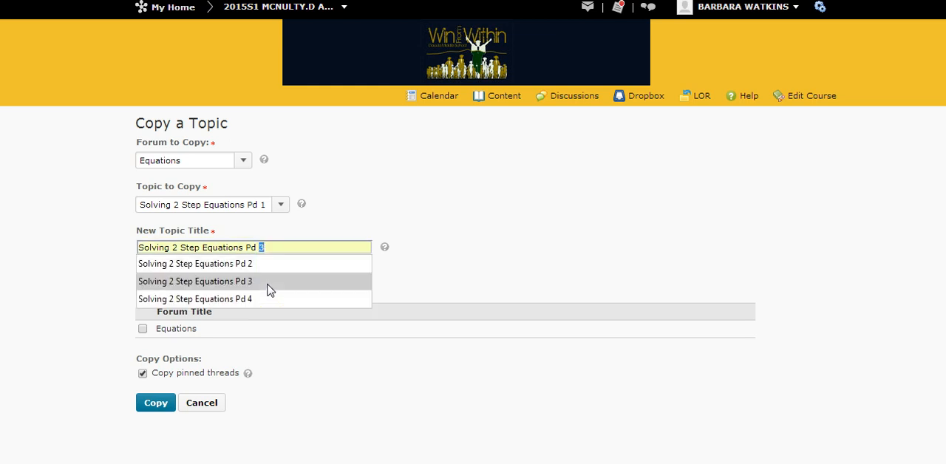
pyautogui.write('2')
pyautogui.click(248, 265)
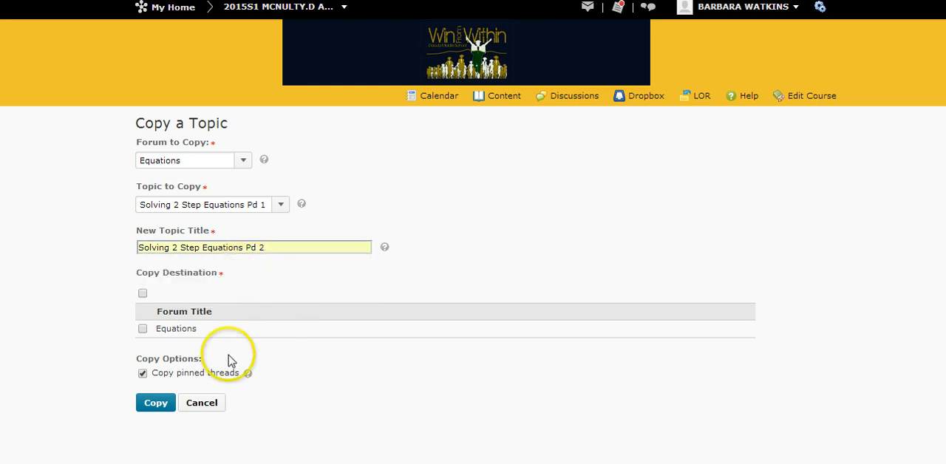
# Choose the Equations forum as the destination for the Pd 2 topic and carry out the copy.
pyautogui.click(143, 329)
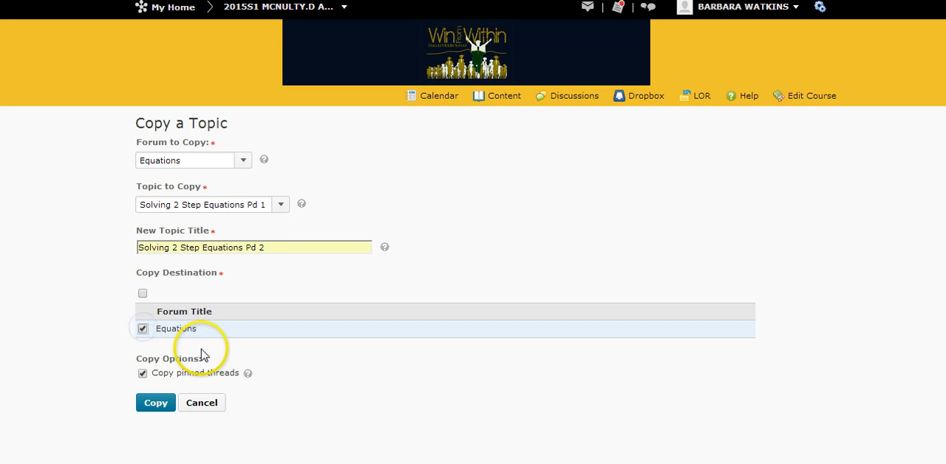
pyautogui.click(142, 373)
pyautogui.click(155, 402)
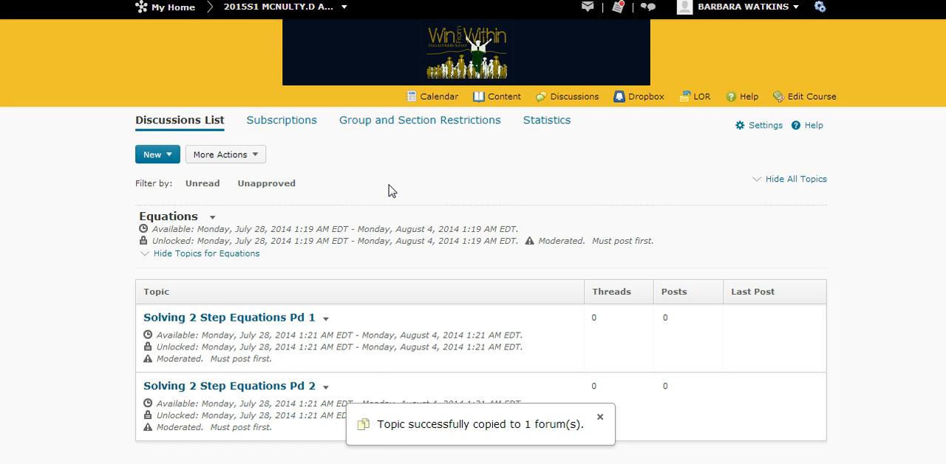
pyautogui.click(351, 191)
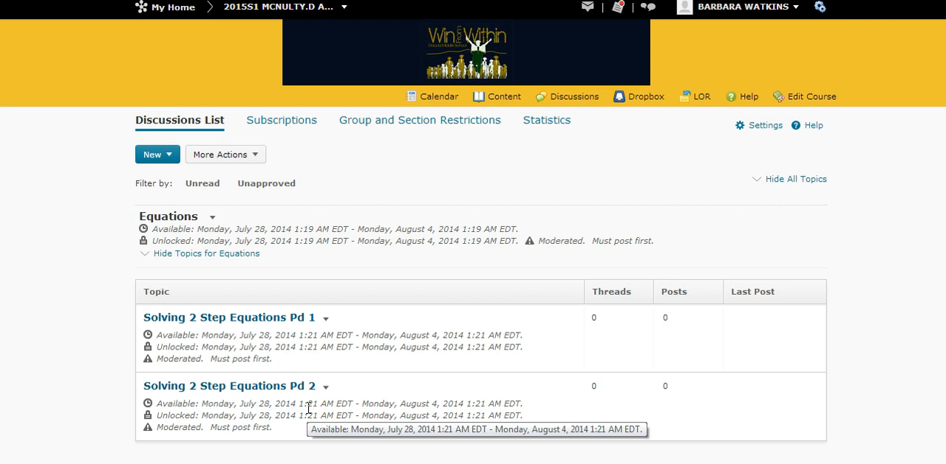
# Start another topic copy, using "Solving 2 Step Equations Pd 2" from the Equations forum as the source.
pyautogui.click(255, 157)
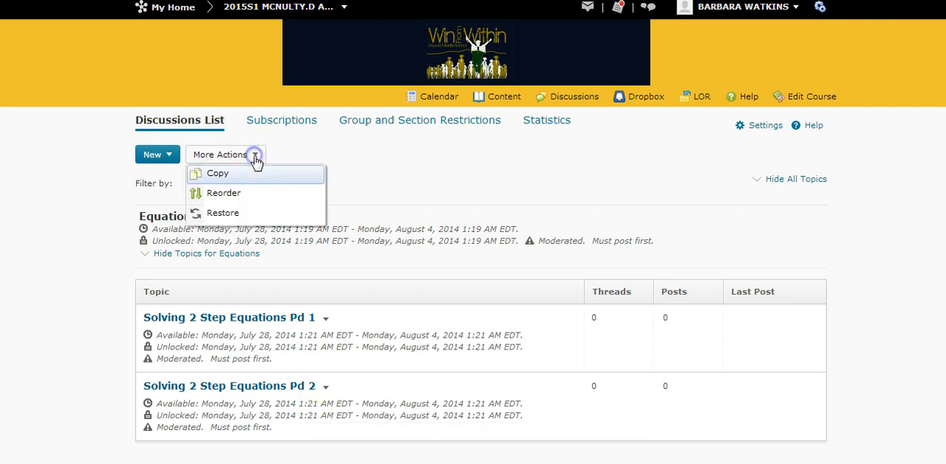
pyautogui.click(214, 174)
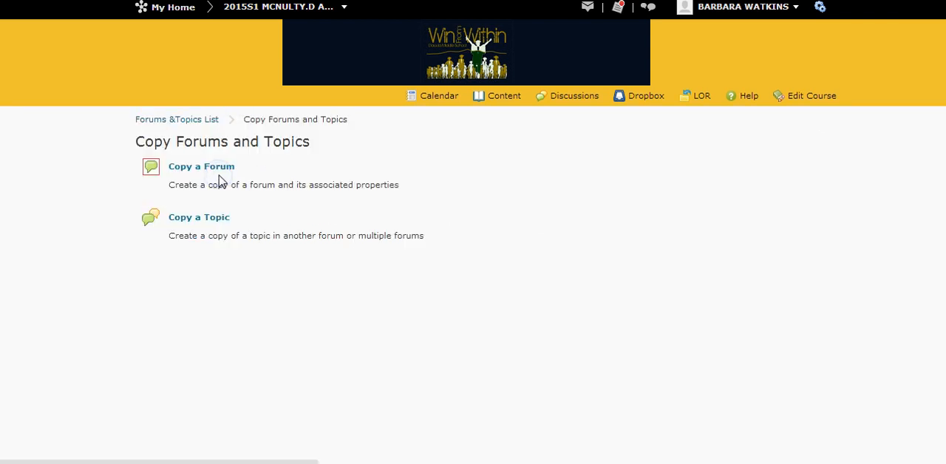
pyautogui.click(214, 219)
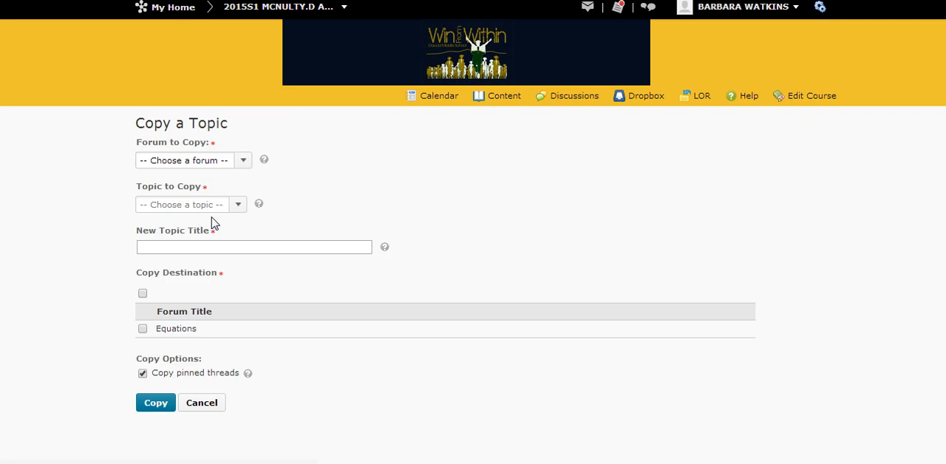
pyautogui.click(240, 164)
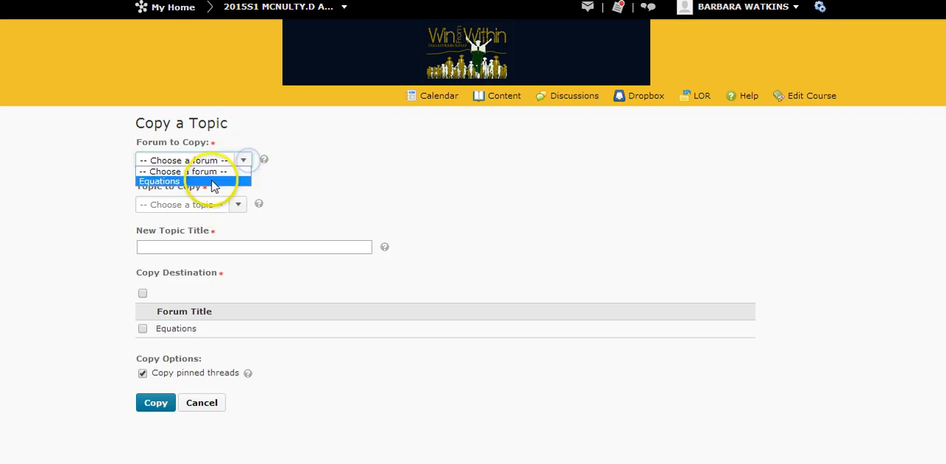
pyautogui.click(212, 183)
pyautogui.click(275, 205)
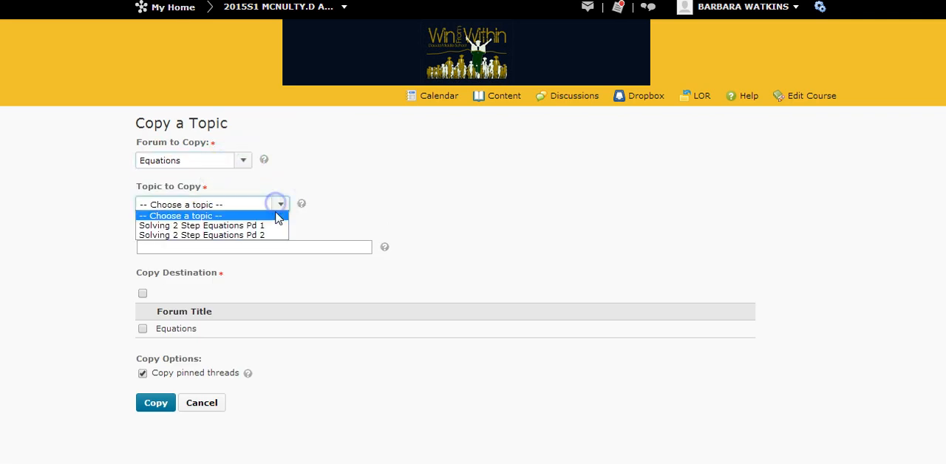
pyautogui.click(268, 236)
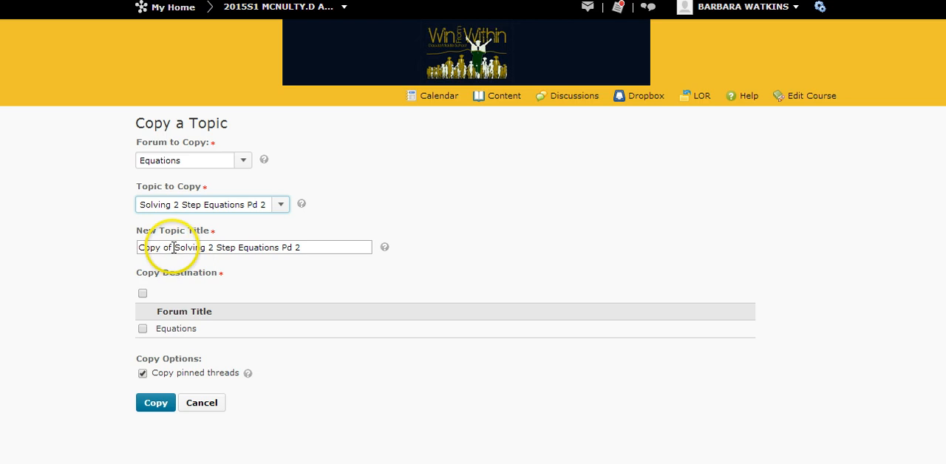
# Remove the "Copy of" prefix and title the new topic "Solving 2 Step Equations Pd 3".
pyautogui.moveTo(174, 247); pyautogui.dragTo(122, 250)
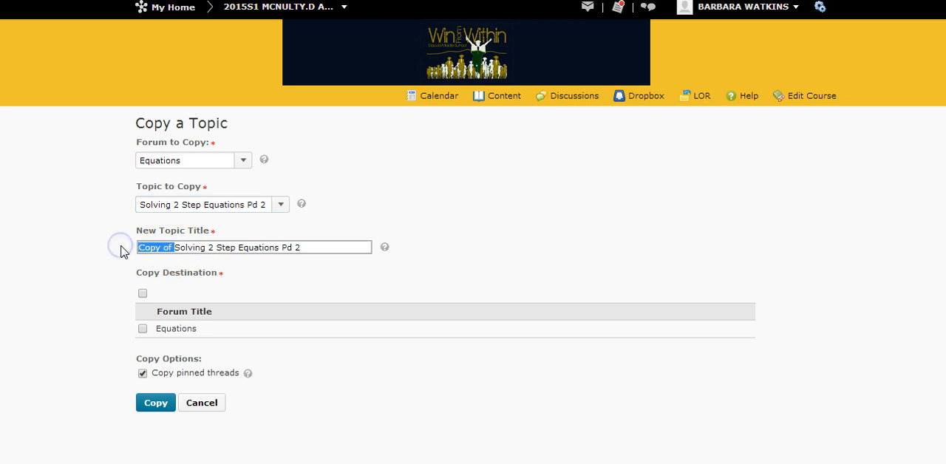
pyautogui.press('BackSpace')
pyautogui.click(261, 247)
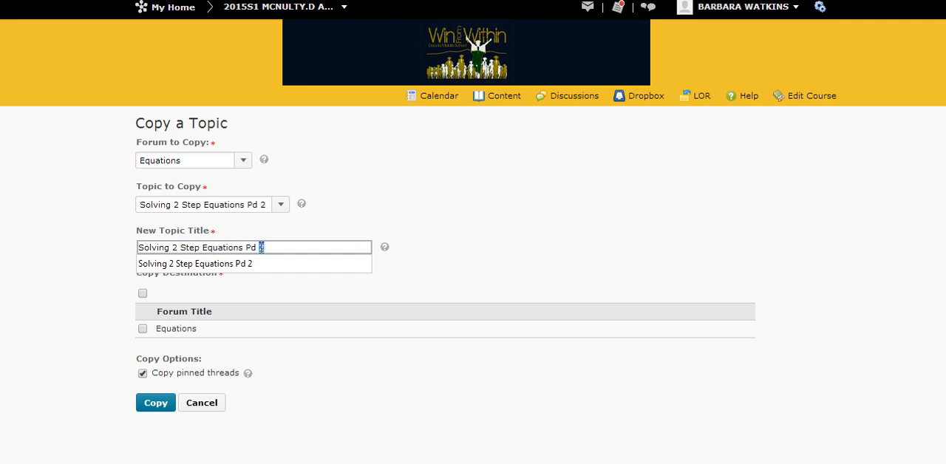
pyautogui.click(244, 264)
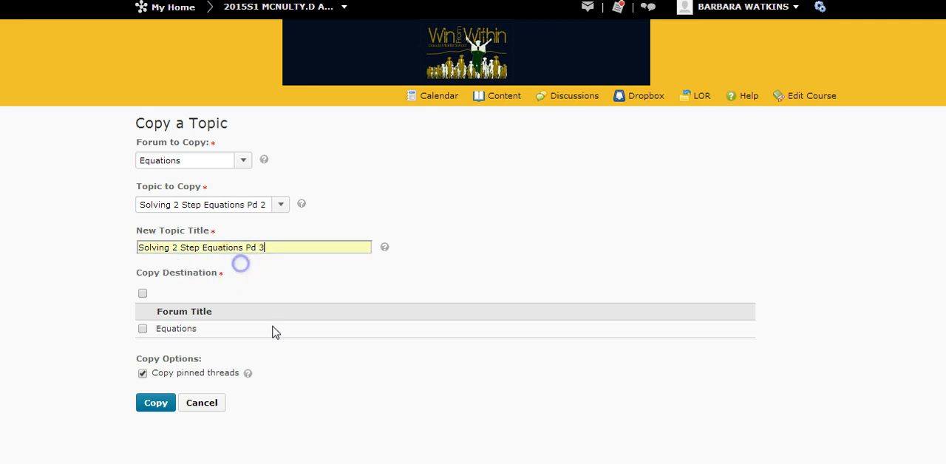
# Set the Equations forum as the destination for the Pd 3 topic and complete the copy.
pyautogui.click(143, 329)
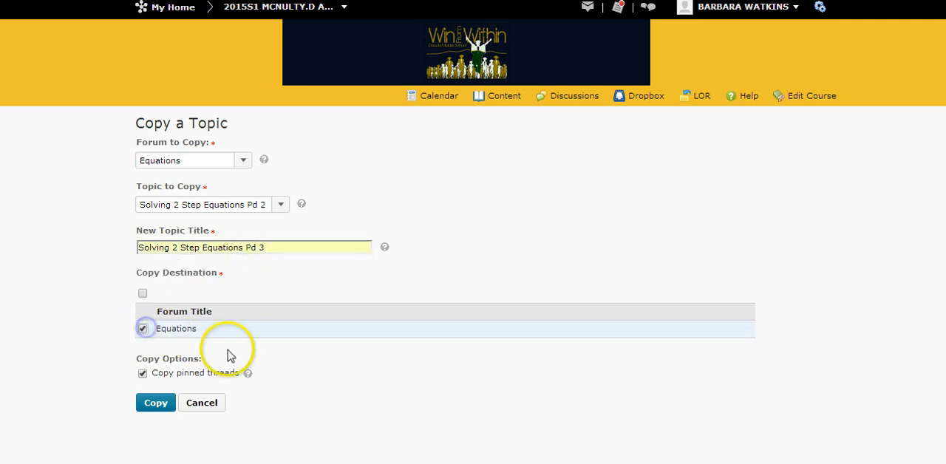
pyautogui.click(176, 375)
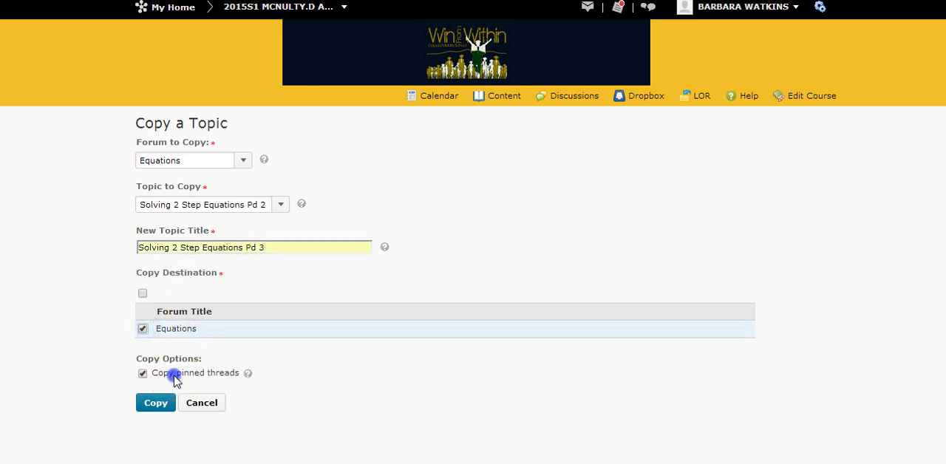
pyautogui.click(156, 404)
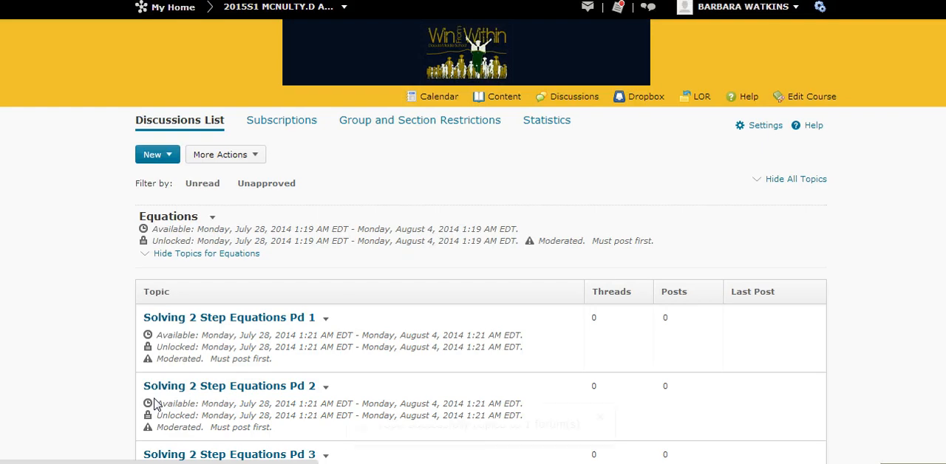
# Start another topic copy, using "Solving 2 Step Equations Pd 3" from the Equations forum as the source.
pyautogui.click(260, 155)
pyautogui.click(224, 179)
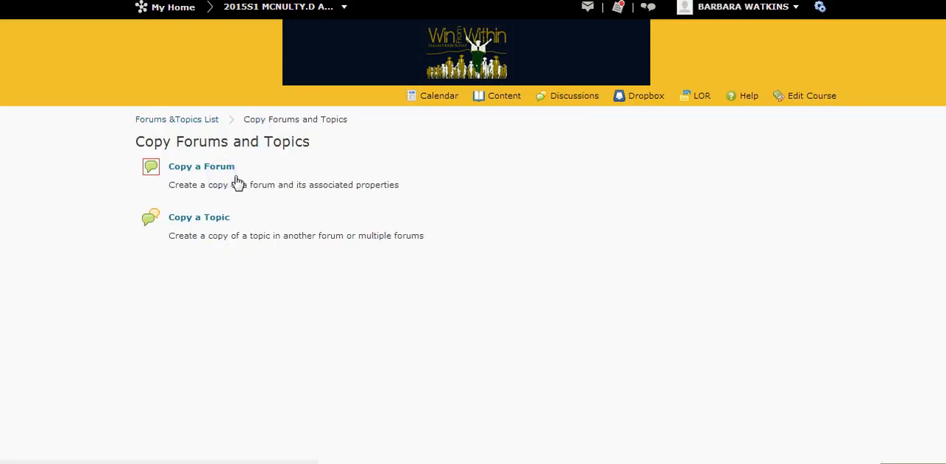
pyautogui.click(209, 222)
pyautogui.click(243, 160)
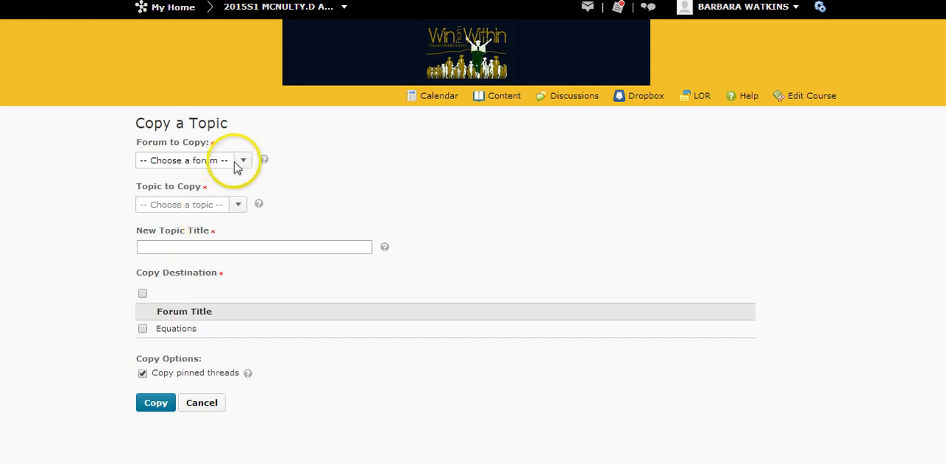
pyautogui.click(220, 182)
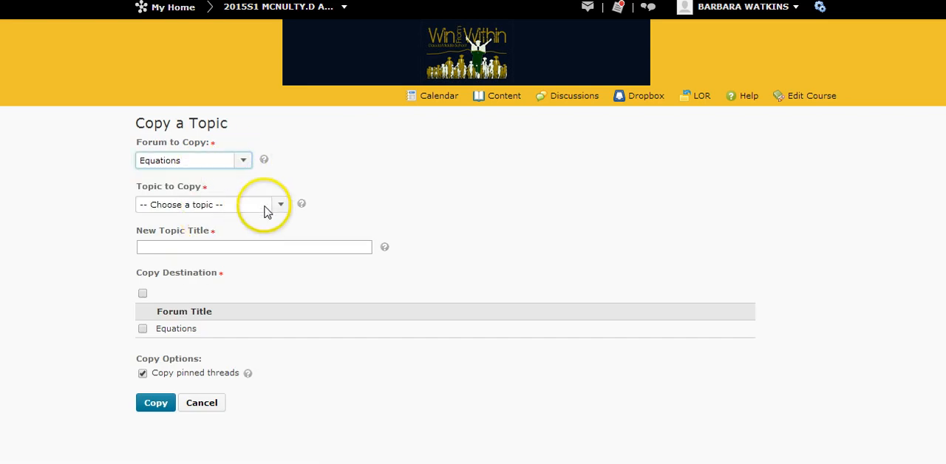
pyautogui.click(281, 206)
pyautogui.click(264, 244)
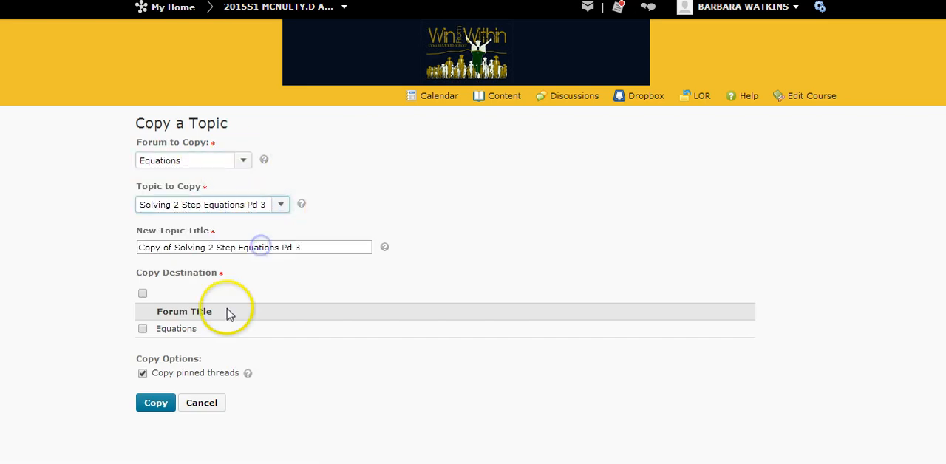
# Remove the "Copy of" prefix and title the new topic "Solving 2 Step Equations Pd 4".
pyautogui.moveTo(176, 248); pyautogui.dragTo(132, 254)
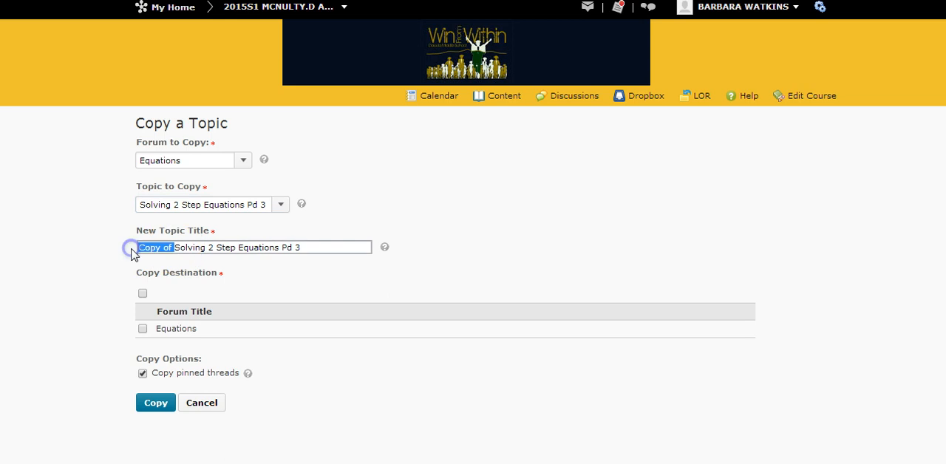
pyautogui.press('BackSpace')
pyautogui.click(270, 247)
pyautogui.press('BackSpace')
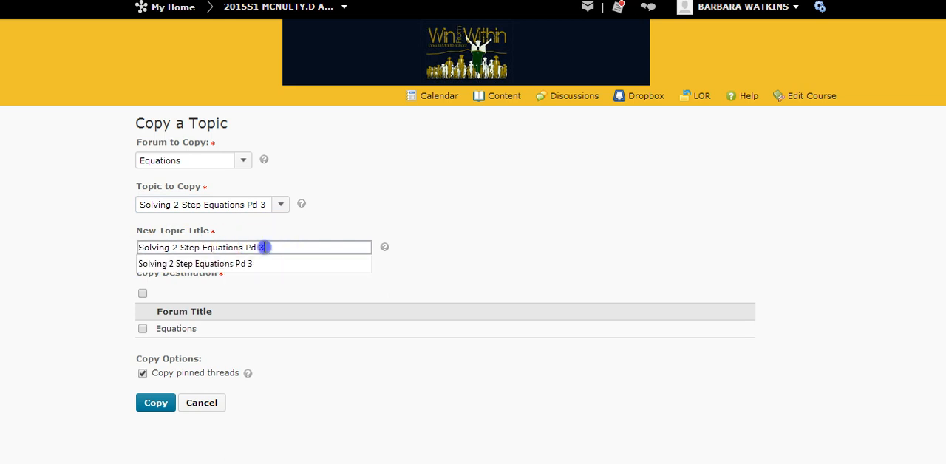
pyautogui.write('4')
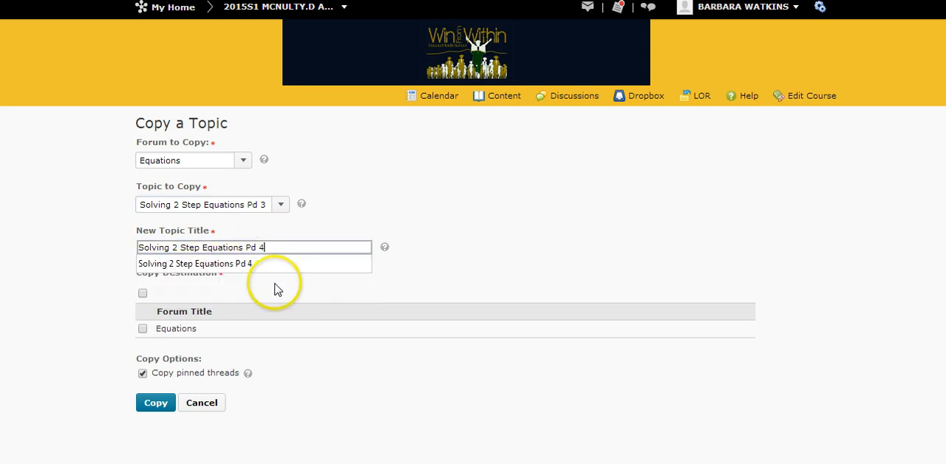
pyautogui.click(247, 266)
# Select the Equations forum as the destination for the Pd 4 topic and carry out the copy.
pyautogui.click(142, 329)
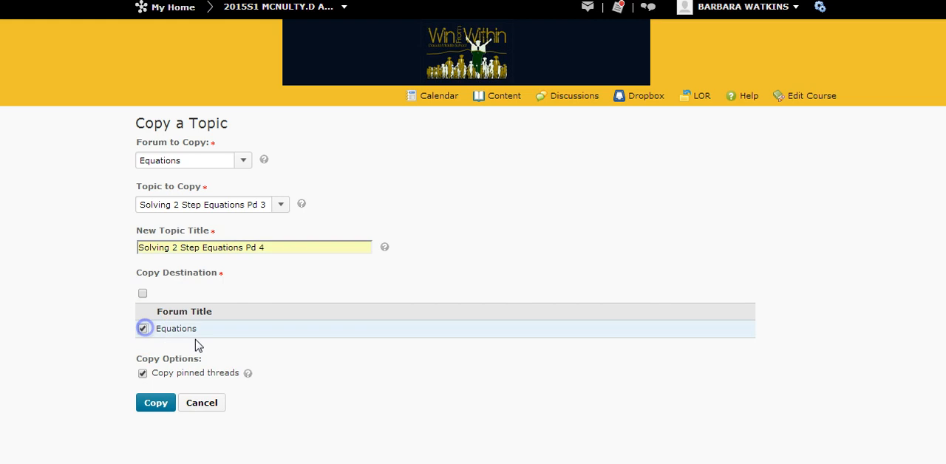
pyautogui.click(190, 372)
pyautogui.click(157, 403)
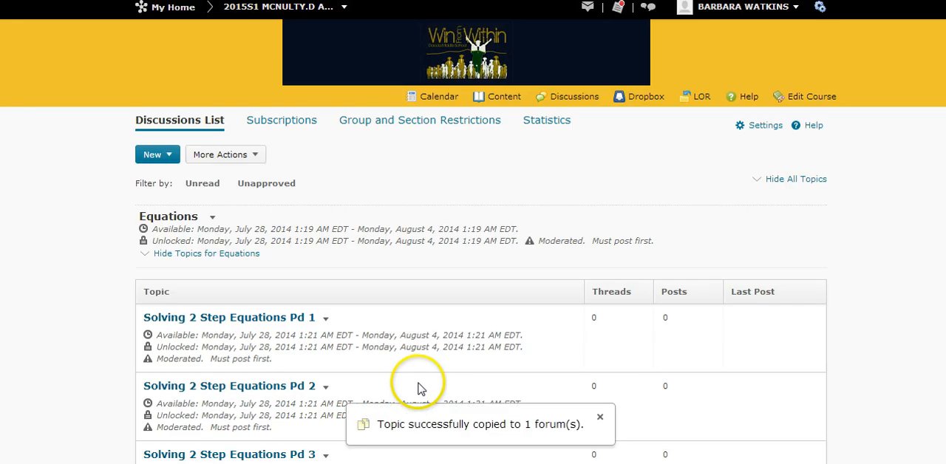
# Open the group and section restrictions, using the Sections category and the Equations forum.
pyautogui.scroll(-2, 407, 244)
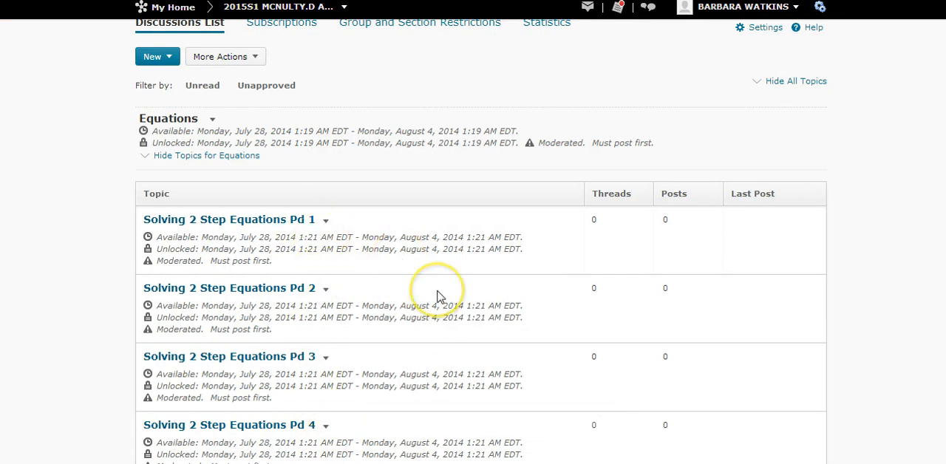
pyautogui.scroll(1, 439, 295)
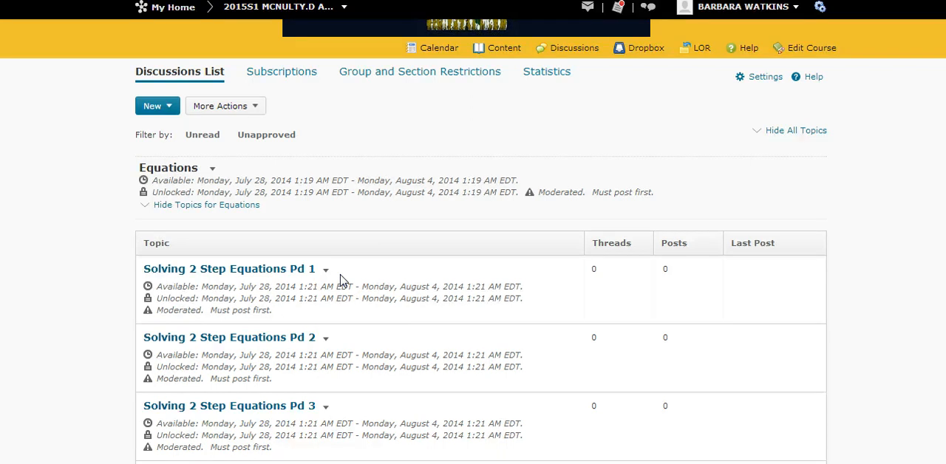
pyautogui.click(347, 354)
pyautogui.scroll(-2, 397, 274)
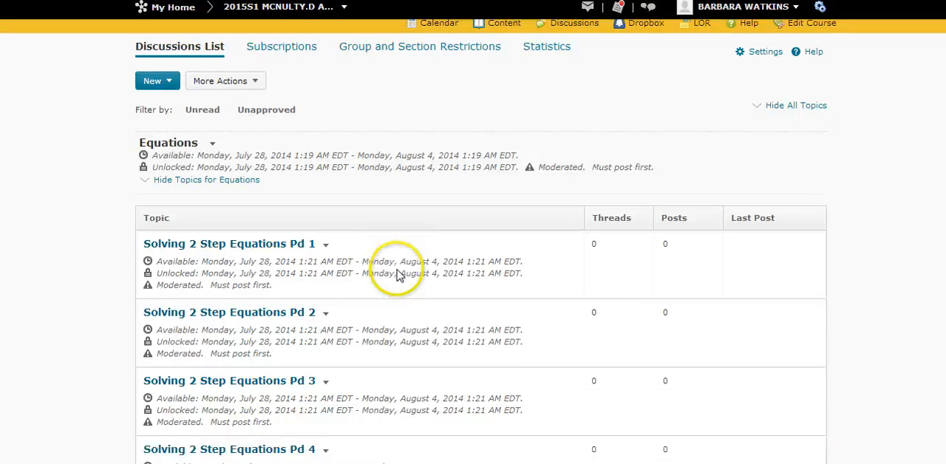
pyautogui.scroll(3, 399, 270)
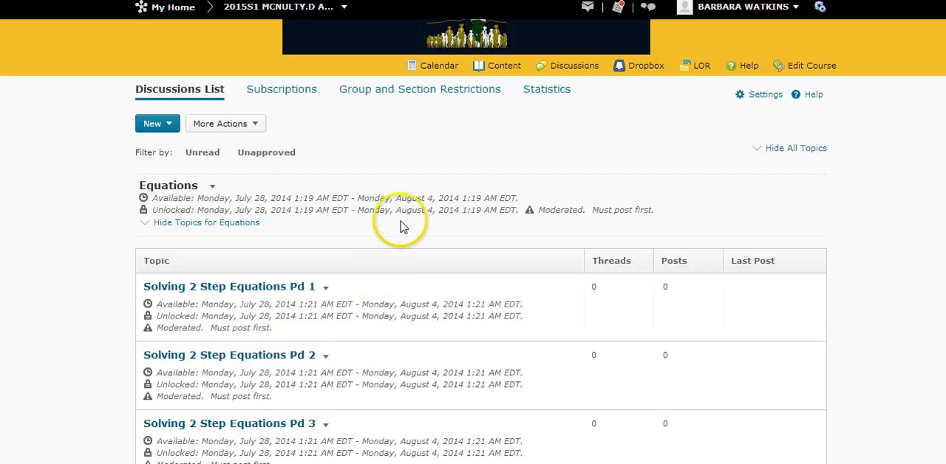
pyautogui.click(405, 90)
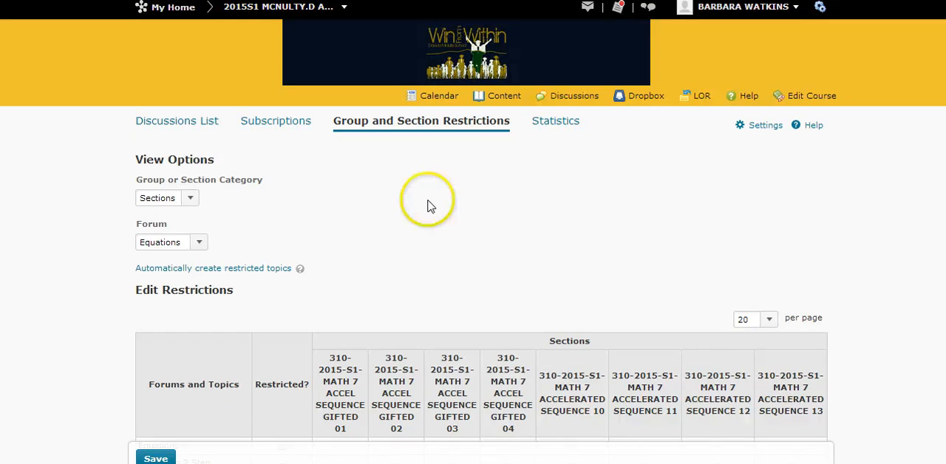
pyautogui.click(388, 131)
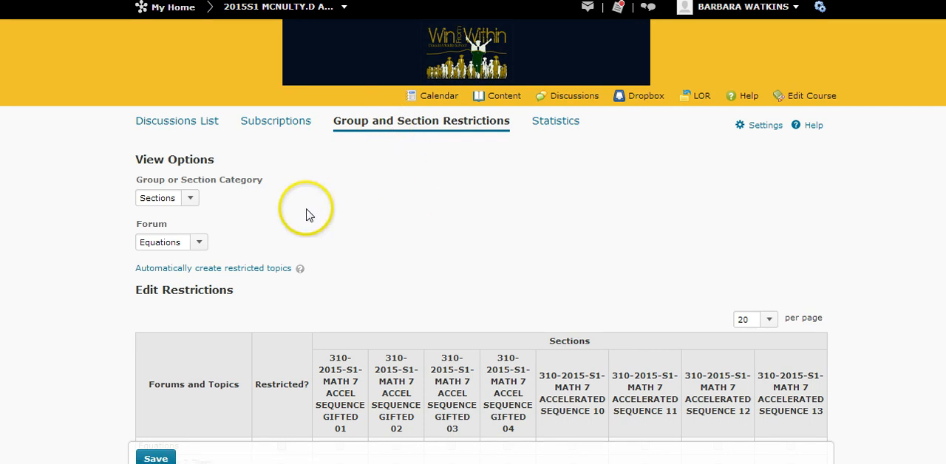
pyautogui.click(191, 199)
pyautogui.click(192, 200)
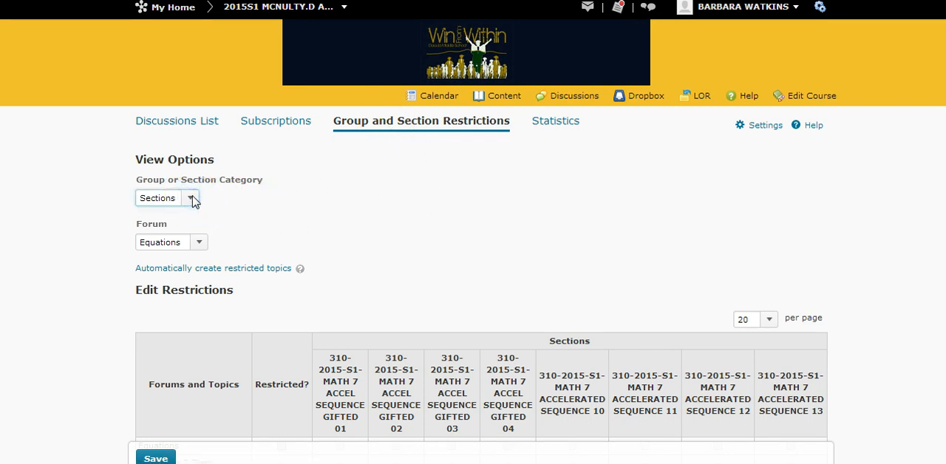
pyautogui.click(198, 243)
pyautogui.click(200, 246)
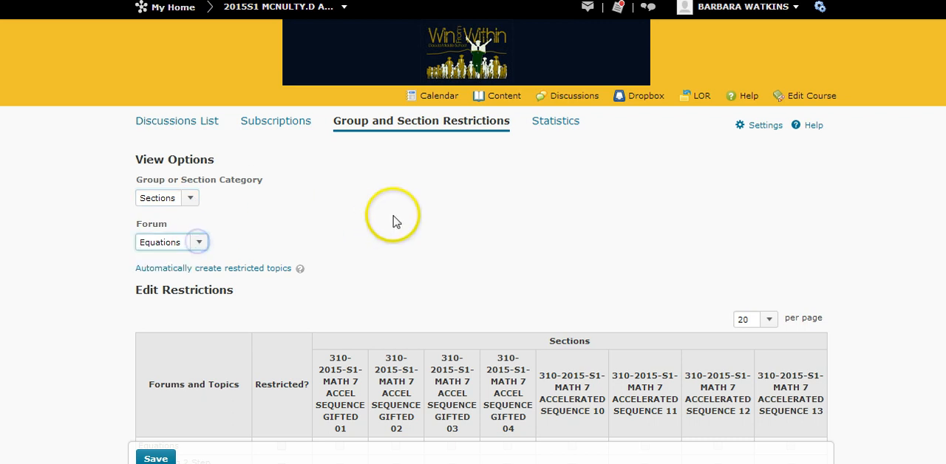
# Restrict the "Solving 2 Step Equations Pd 1" topic to the sections Math 7 Accel Sequence Gifted 01 and Math 7 Accelerated Sequence 10.
pyautogui.scroll(-2, 392, 218)
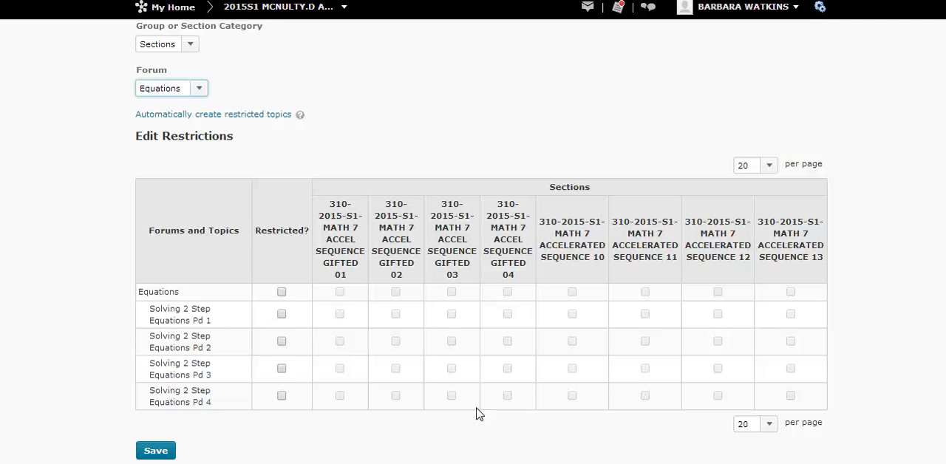
pyautogui.click(282, 315)
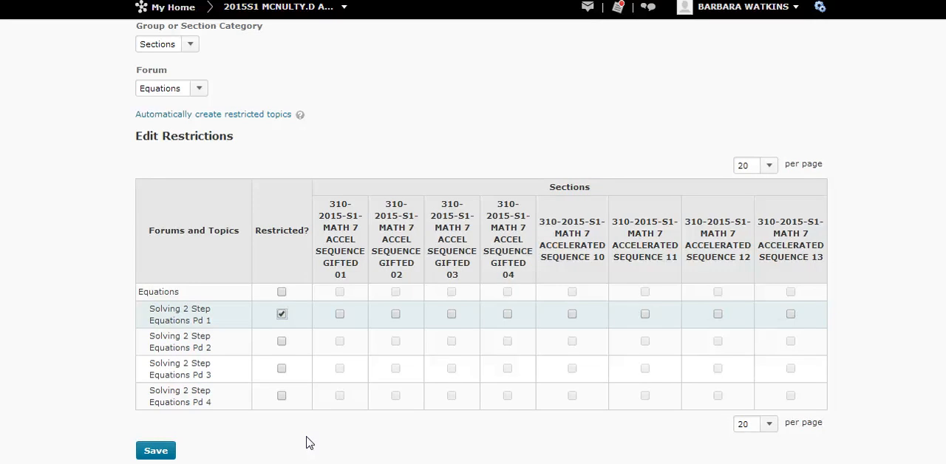
pyautogui.click(339, 314)
pyautogui.click(572, 317)
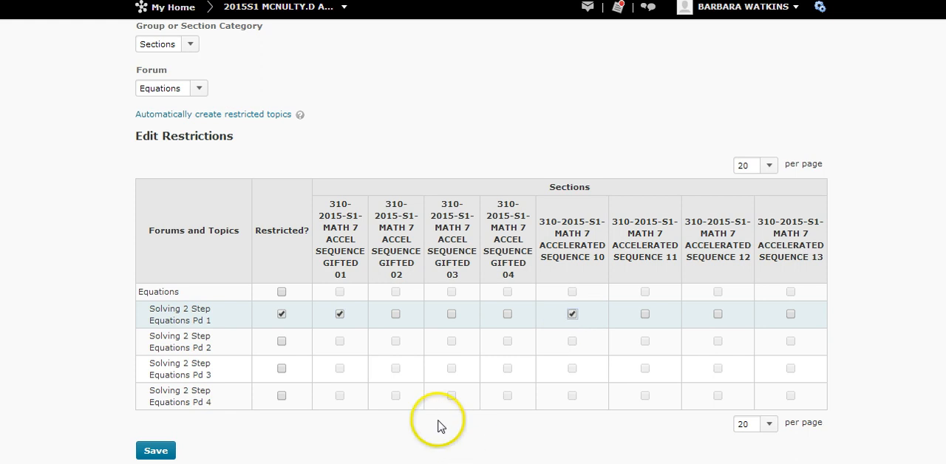
# Restrict the "Solving 2 Step Equations Pd 2" topic to the sections Math 7 Accel Sequence Gifted 02 and Math 7 Accelerated Sequence 11.
pyautogui.click(282, 341)
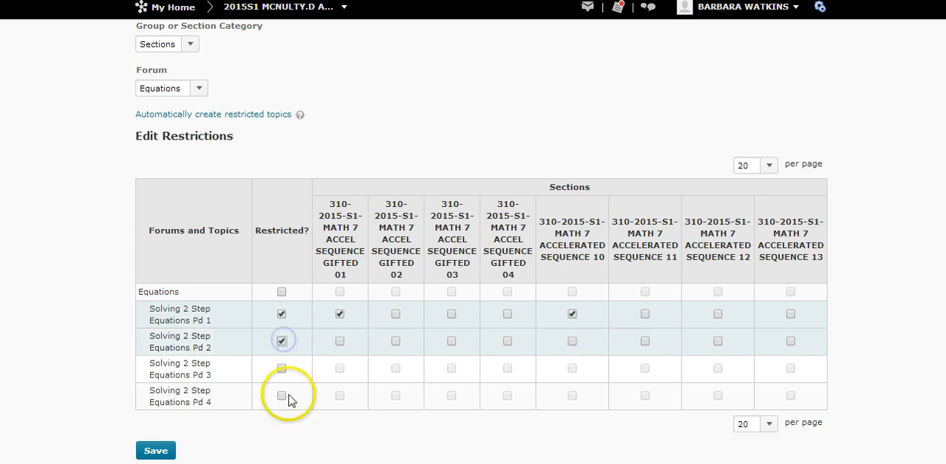
pyautogui.click(395, 341)
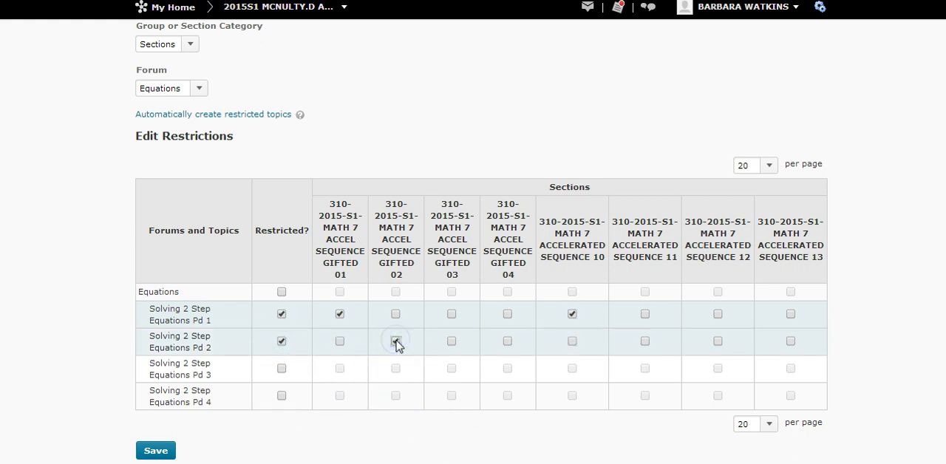
pyautogui.click(644, 341)
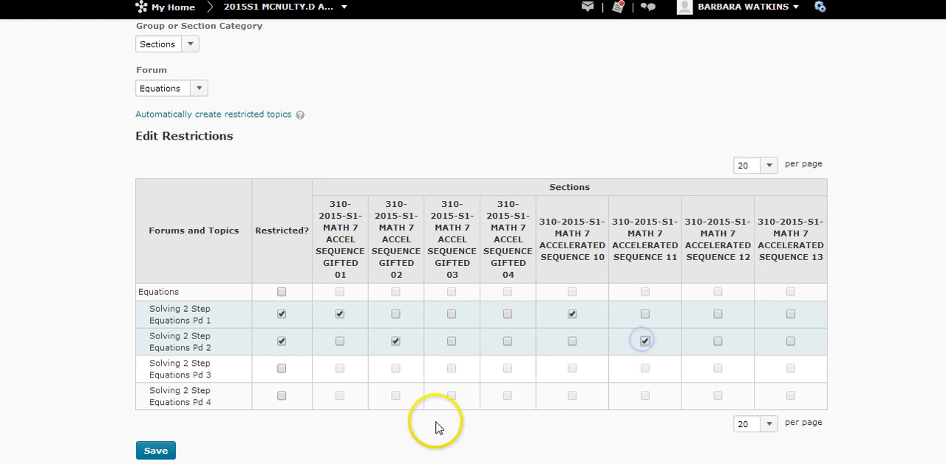
# Restrict the "Solving 2 Step Equations Pd 3" topic to the sections Math 7 Accel Sequence Gifted 03 and Math 7 Accelerated Sequence 12.
pyautogui.click(281, 368)
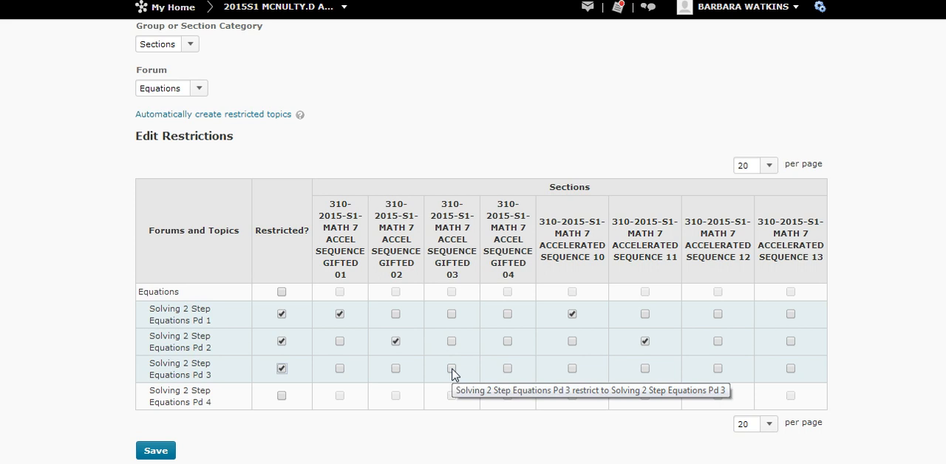
pyautogui.click(451, 369)
pyautogui.click(717, 369)
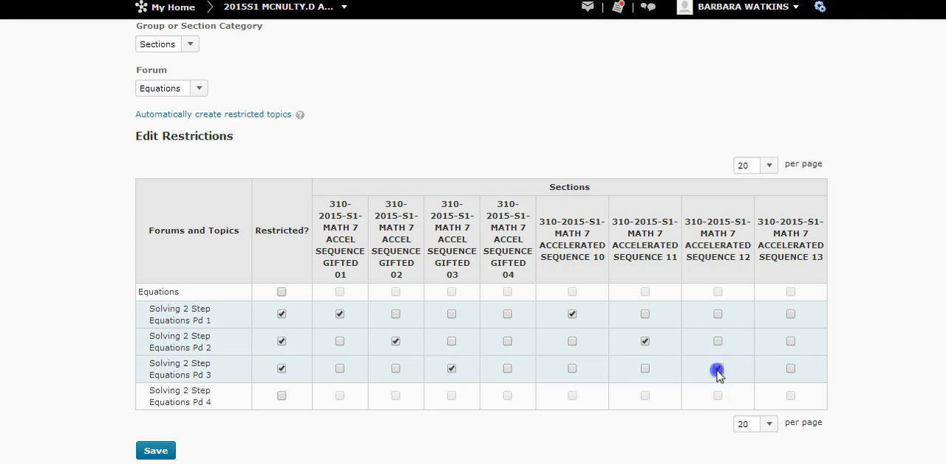
# Restrict the "Solving 2 Step Equations Pd 4" topic to the sections Math 7 Accel Sequence Gifted 04 and Math 7 Accelerated Sequence 13.
pyautogui.click(282, 396)
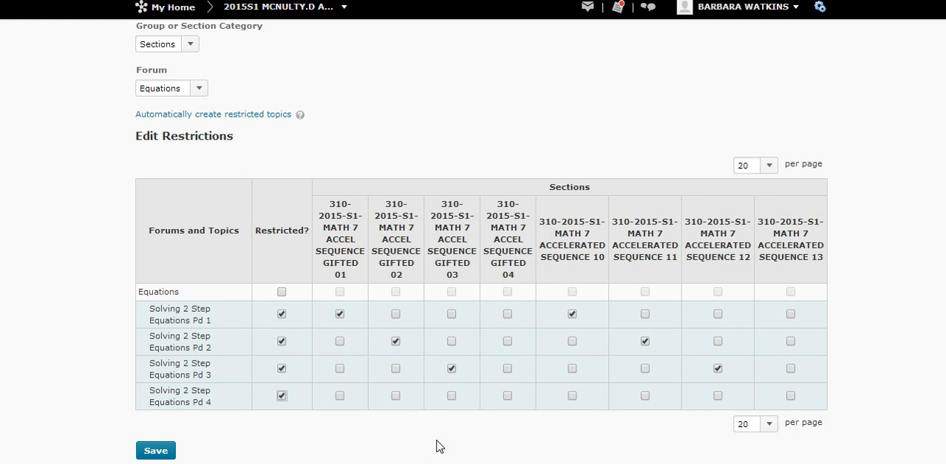
pyautogui.click(507, 396)
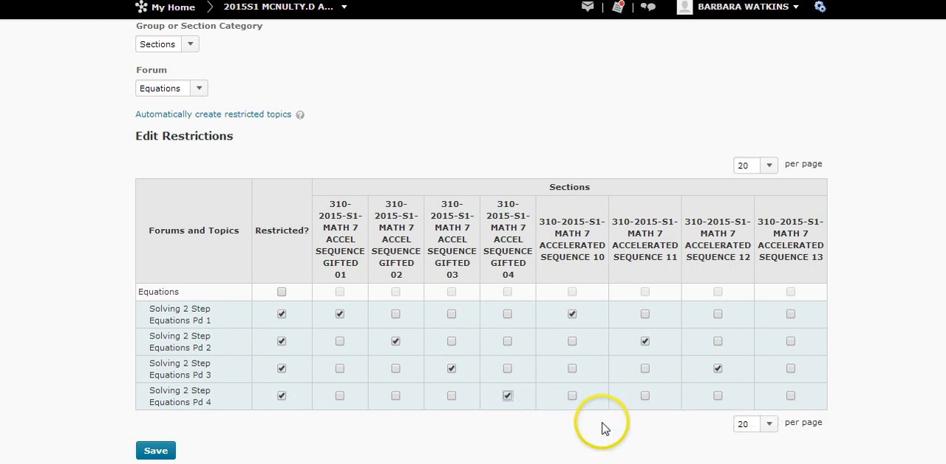
pyautogui.click(791, 397)
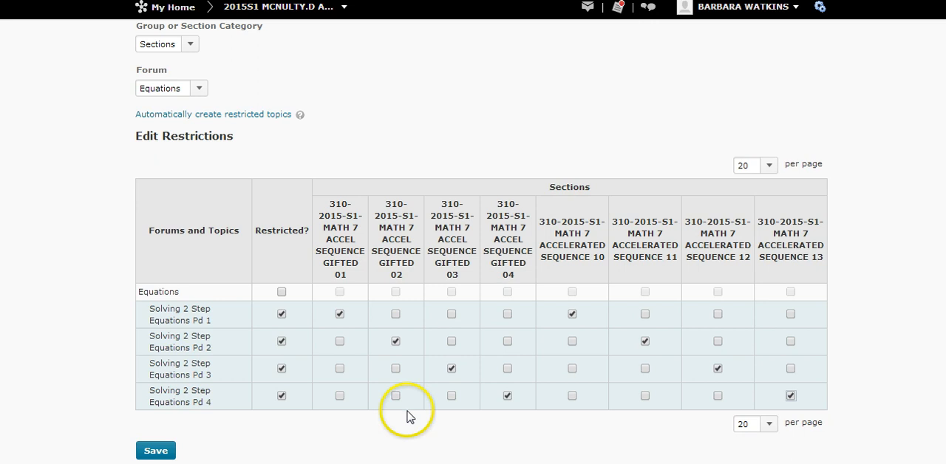
# Save the section restrictions and return to the course home page.
pyautogui.click(157, 451)
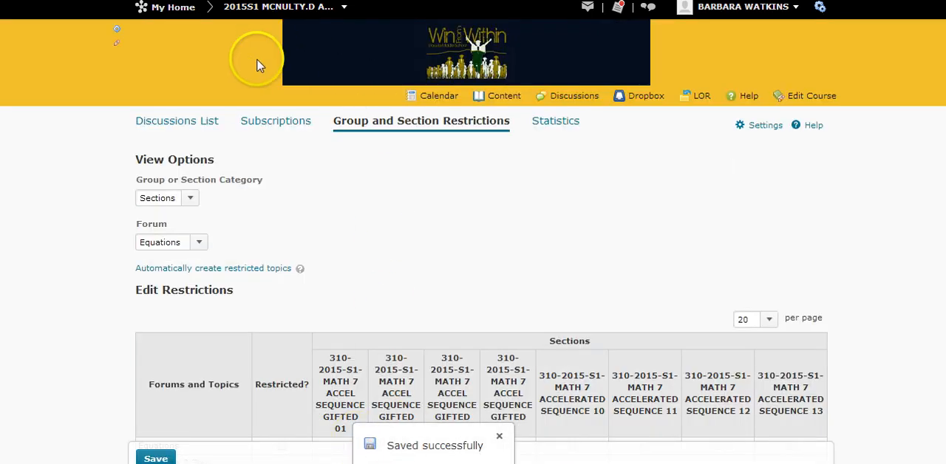
pyautogui.click(270, 9)
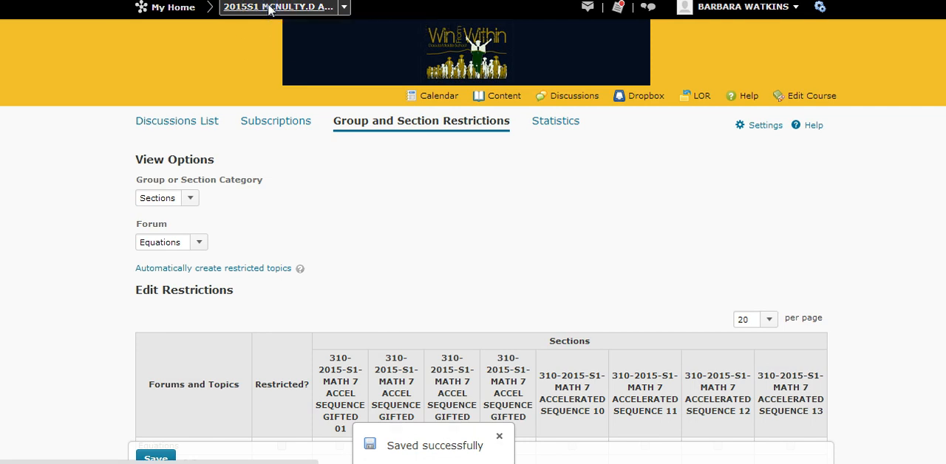